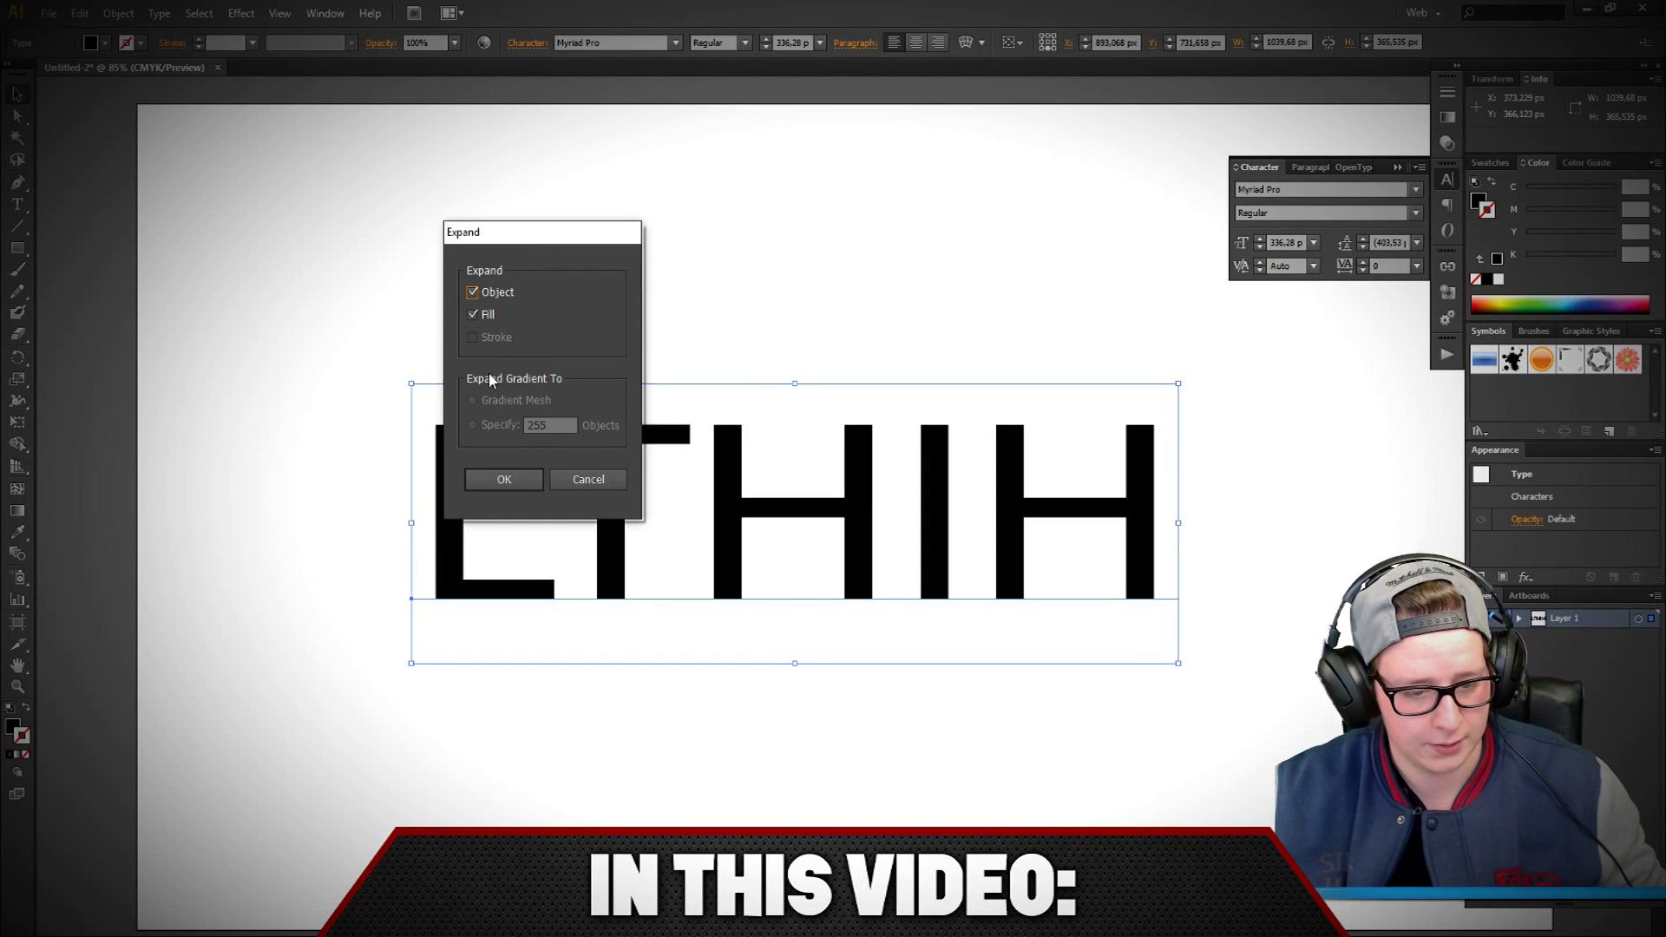
- Confirm Expand so the LTHIH lettering becomes outlined black shapes
left_click(503, 478)
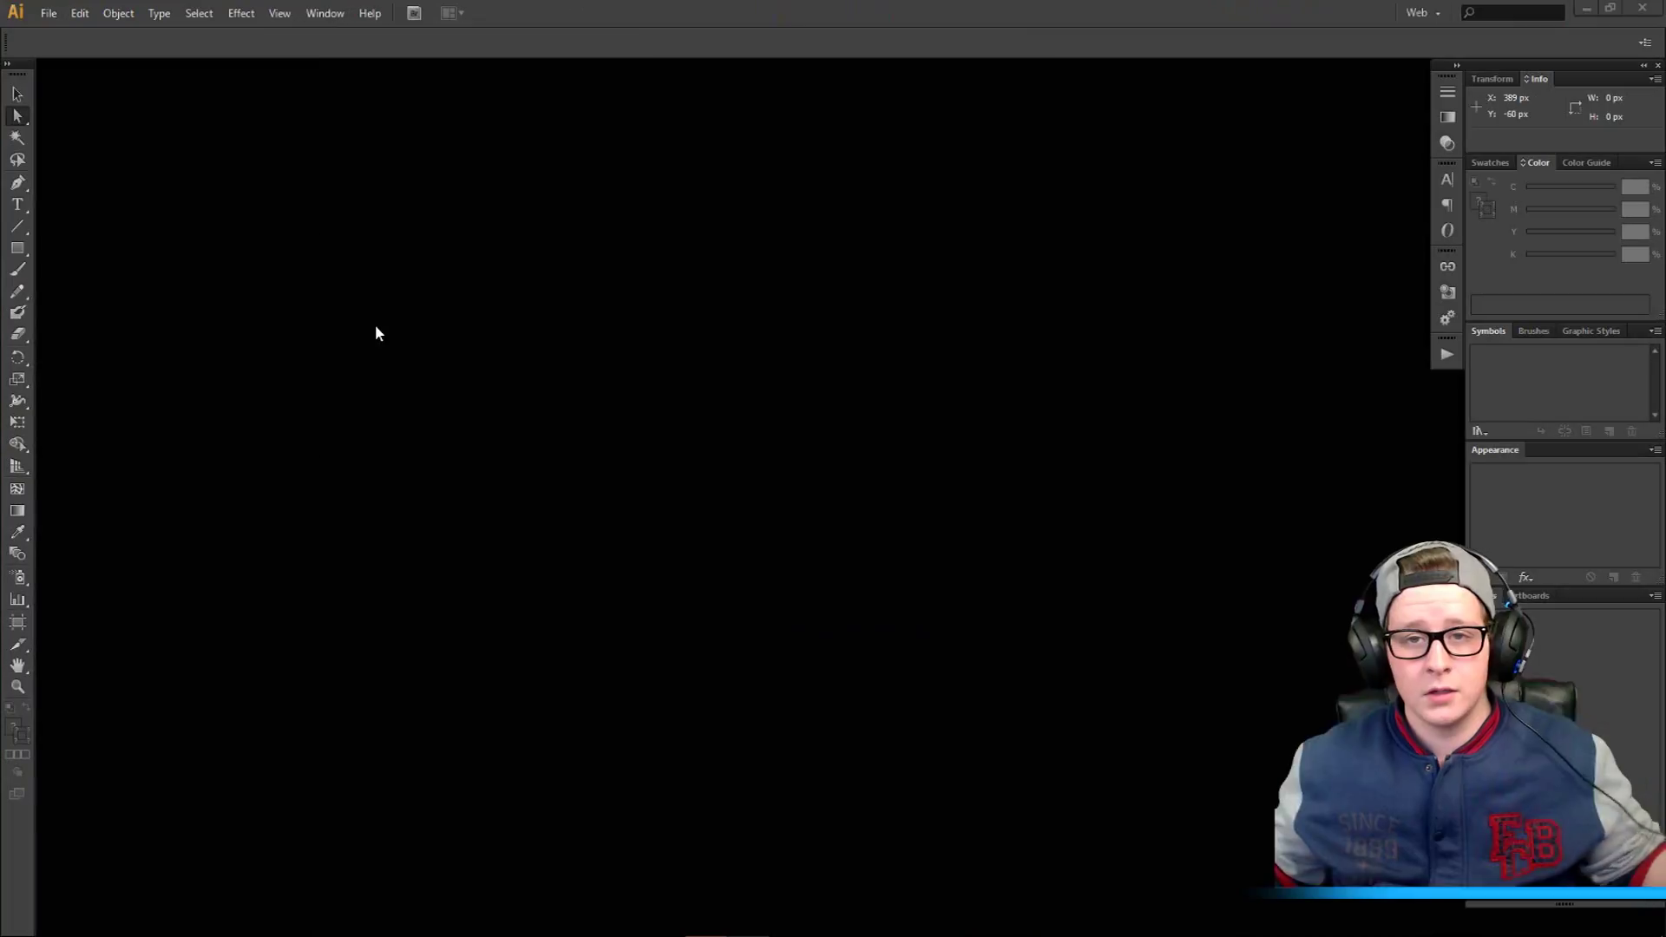
- Create a new blank document with the default settings
left_click(49, 13)
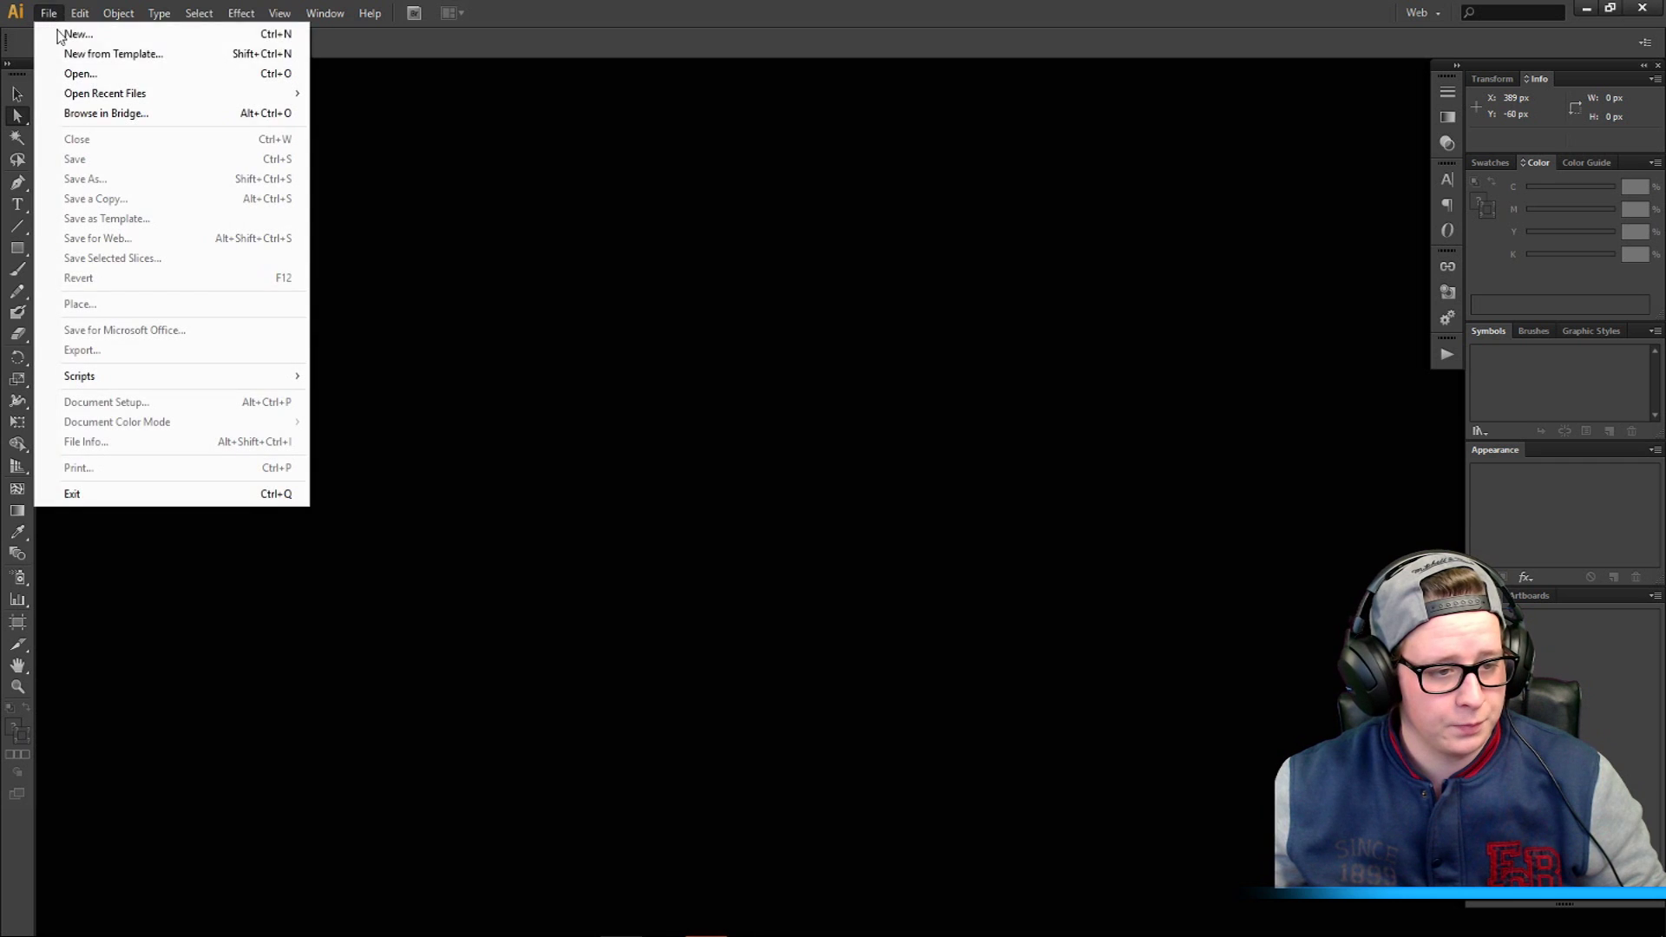
left_click(78, 34)
key("Return")
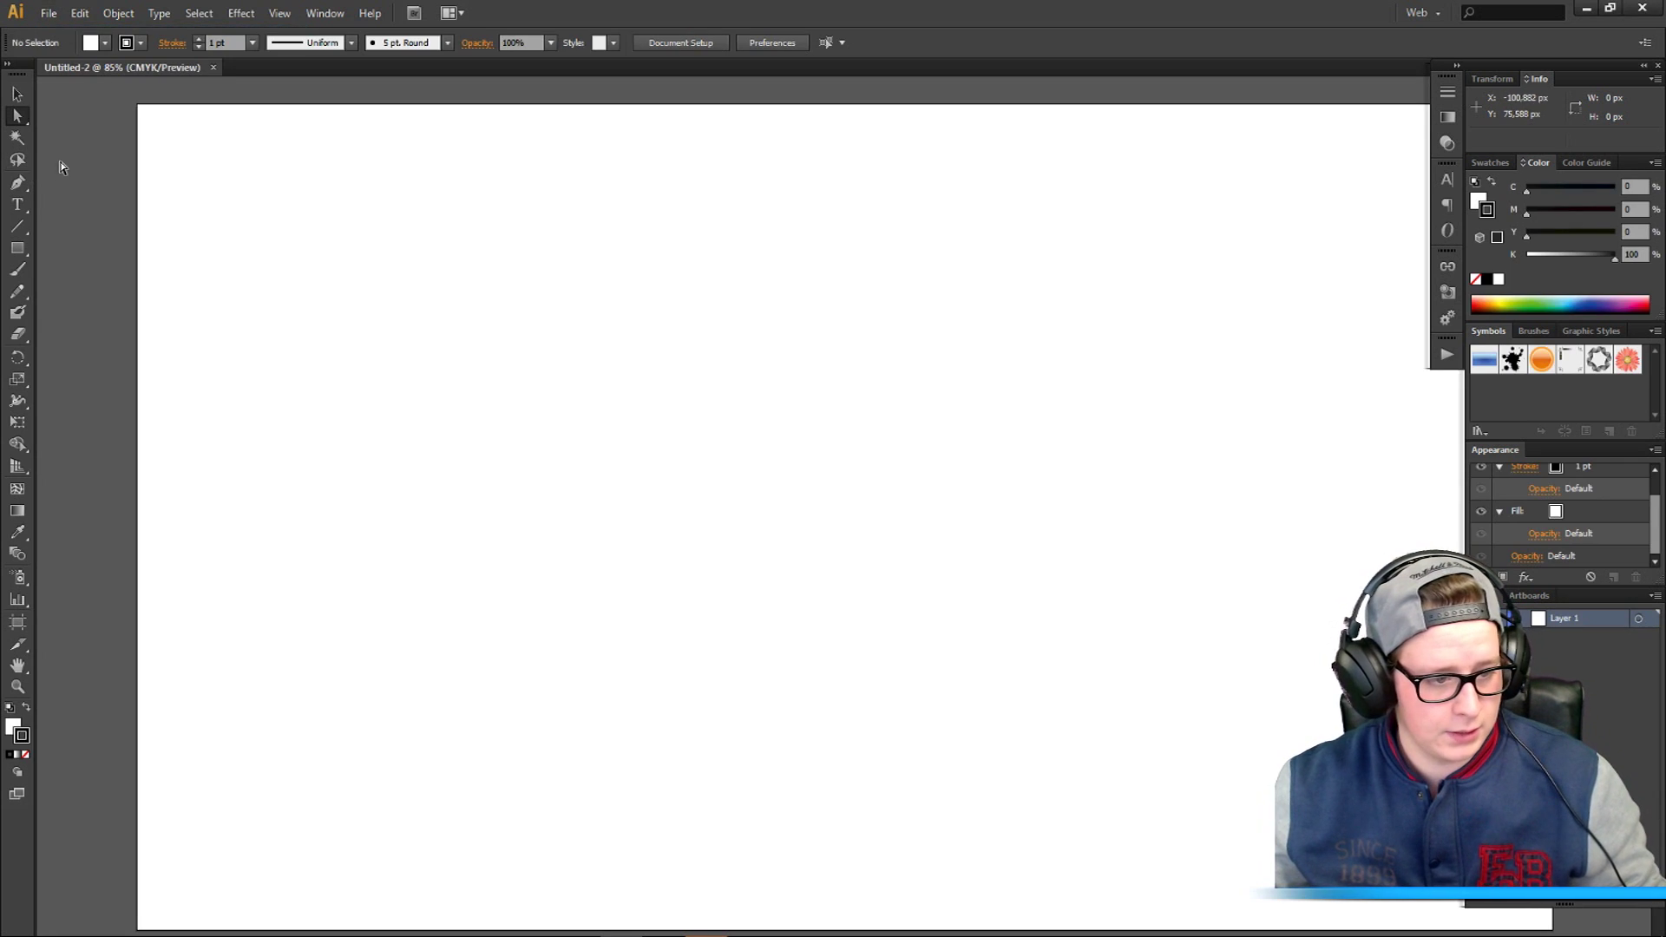
- Type LTHIH on the artboard, select all of it and bring up the Character settings
left_click(19, 206)
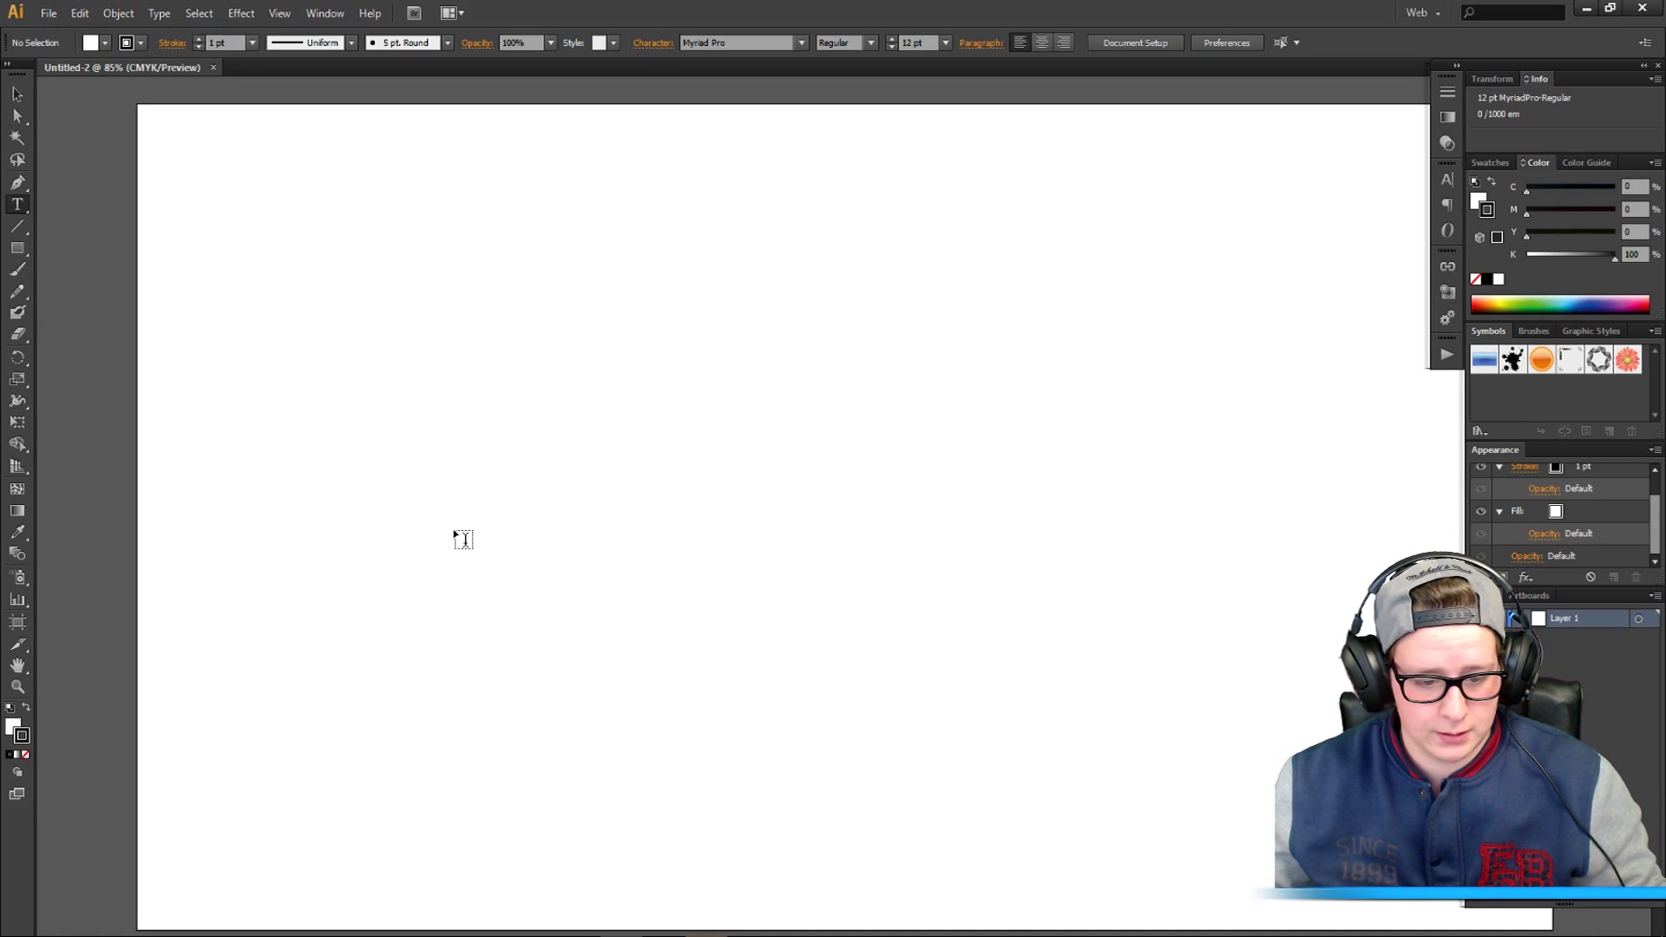
left_click(453, 493)
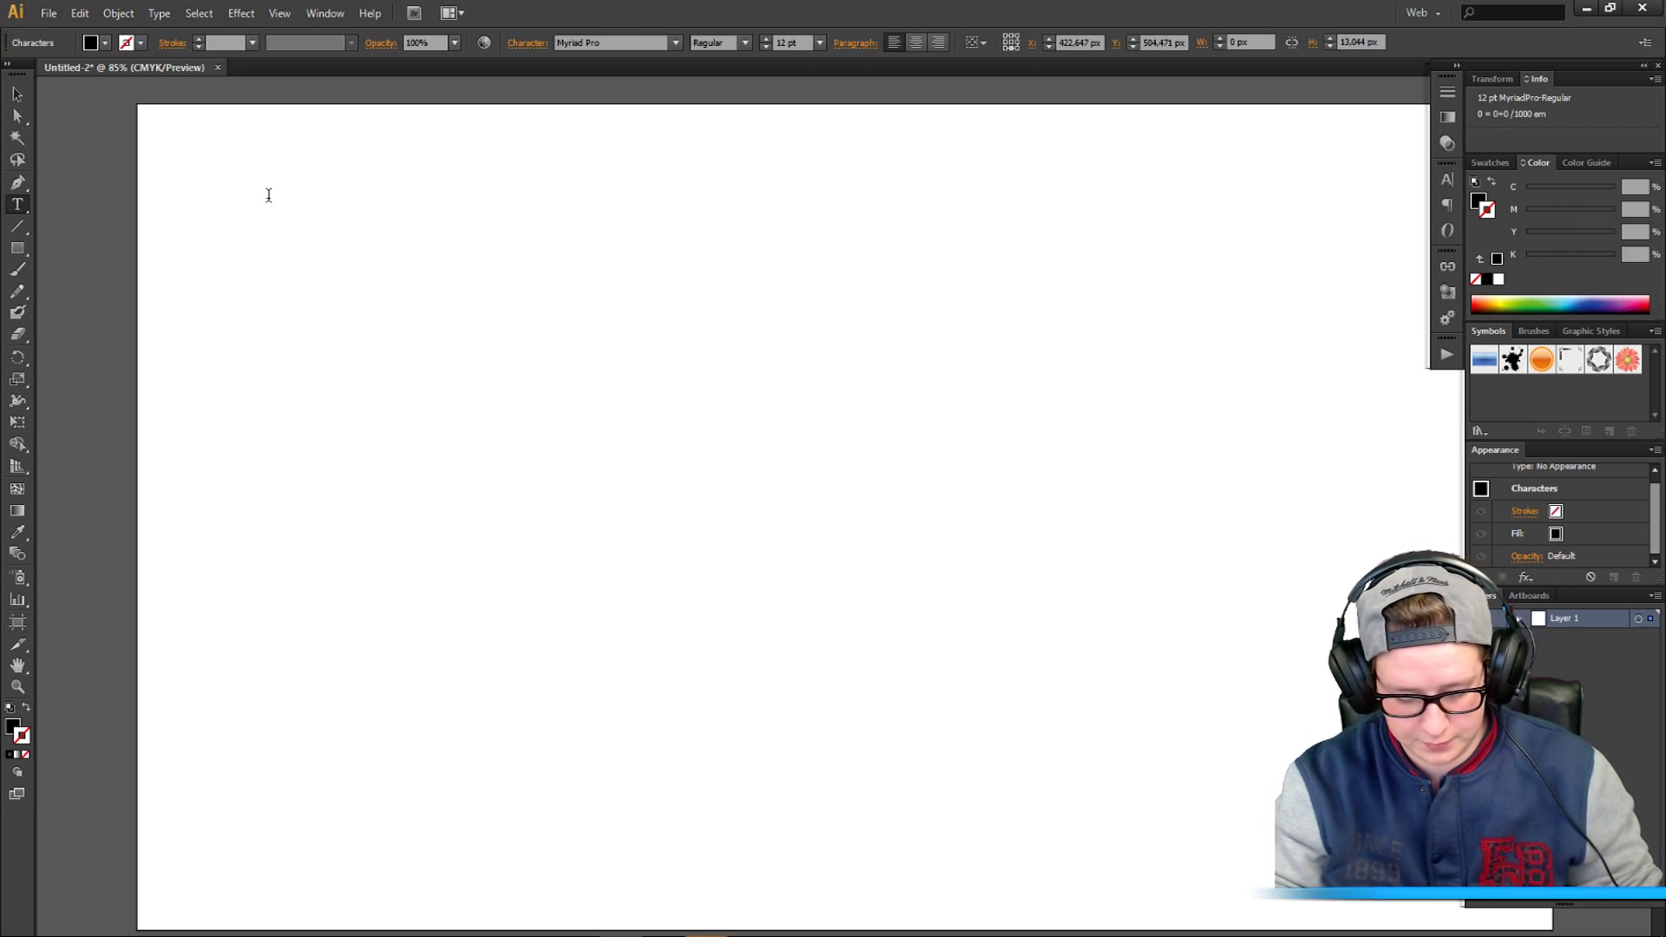
type("L")
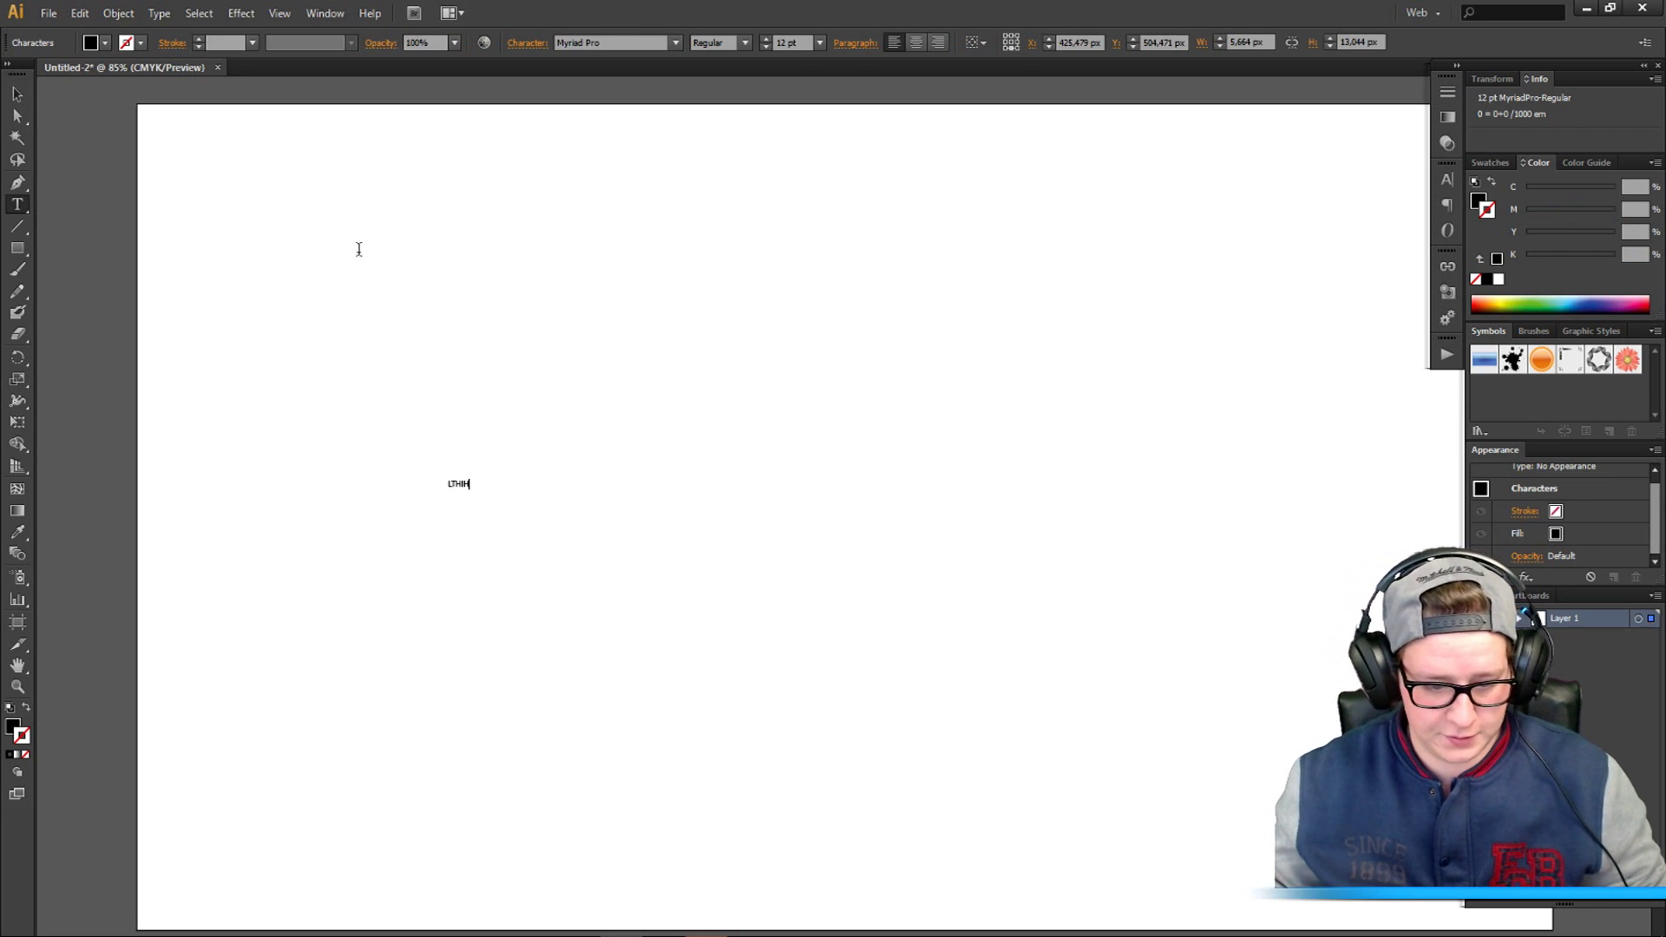
type("THIH")
key("ctrl+t")
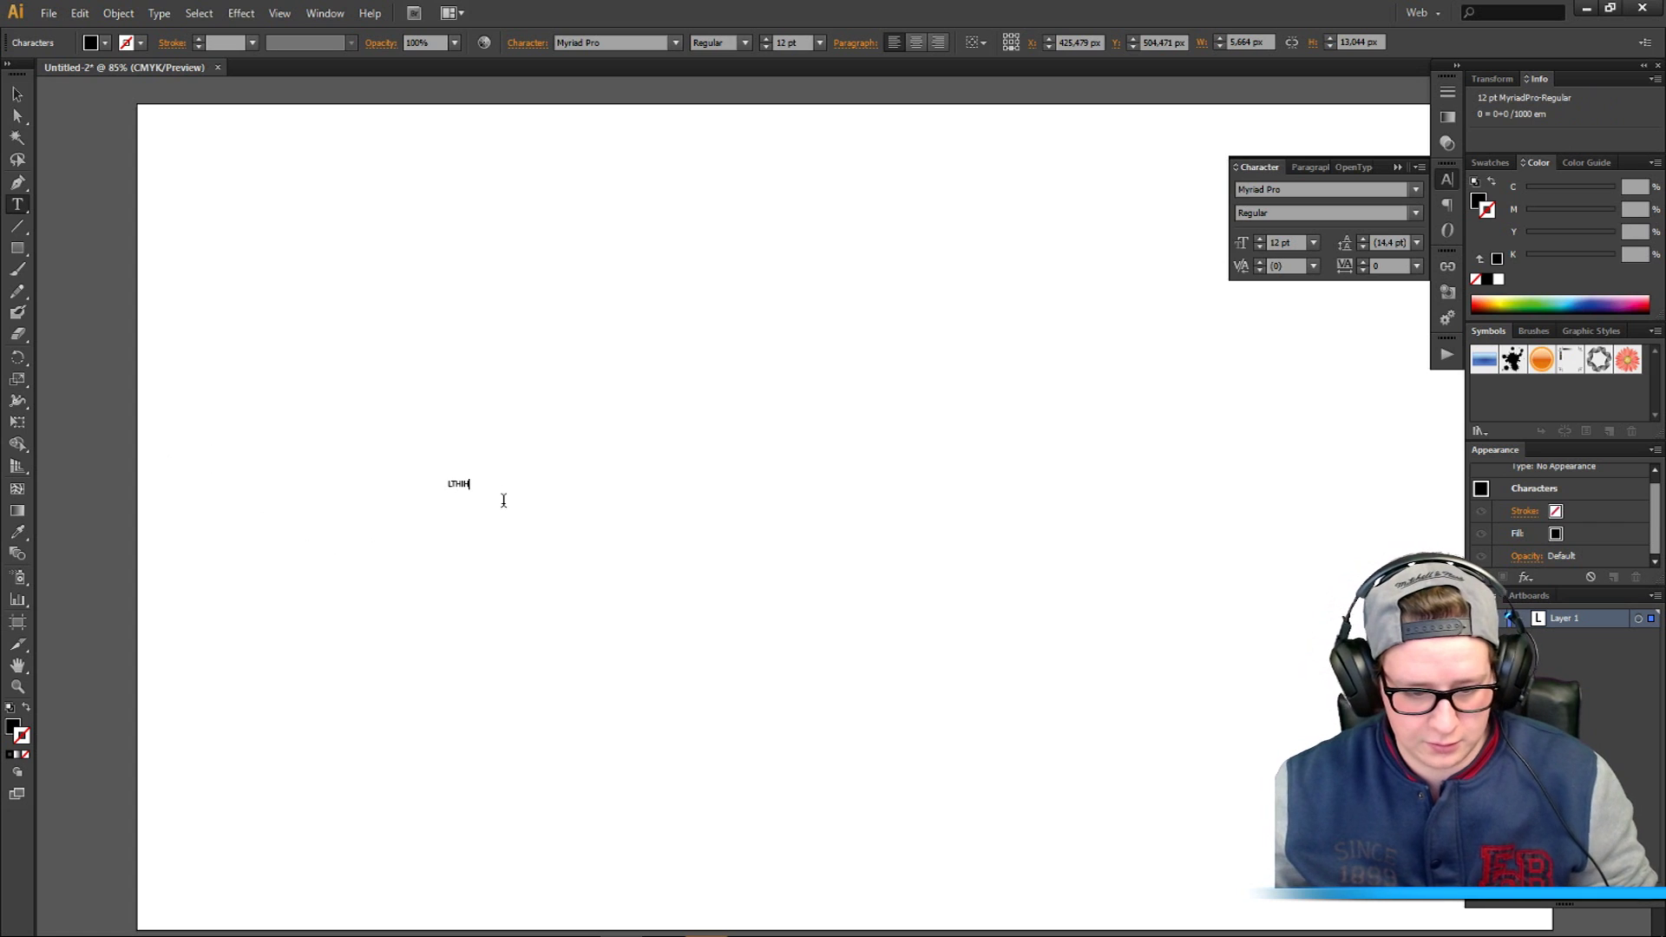
key("ctrl+a")
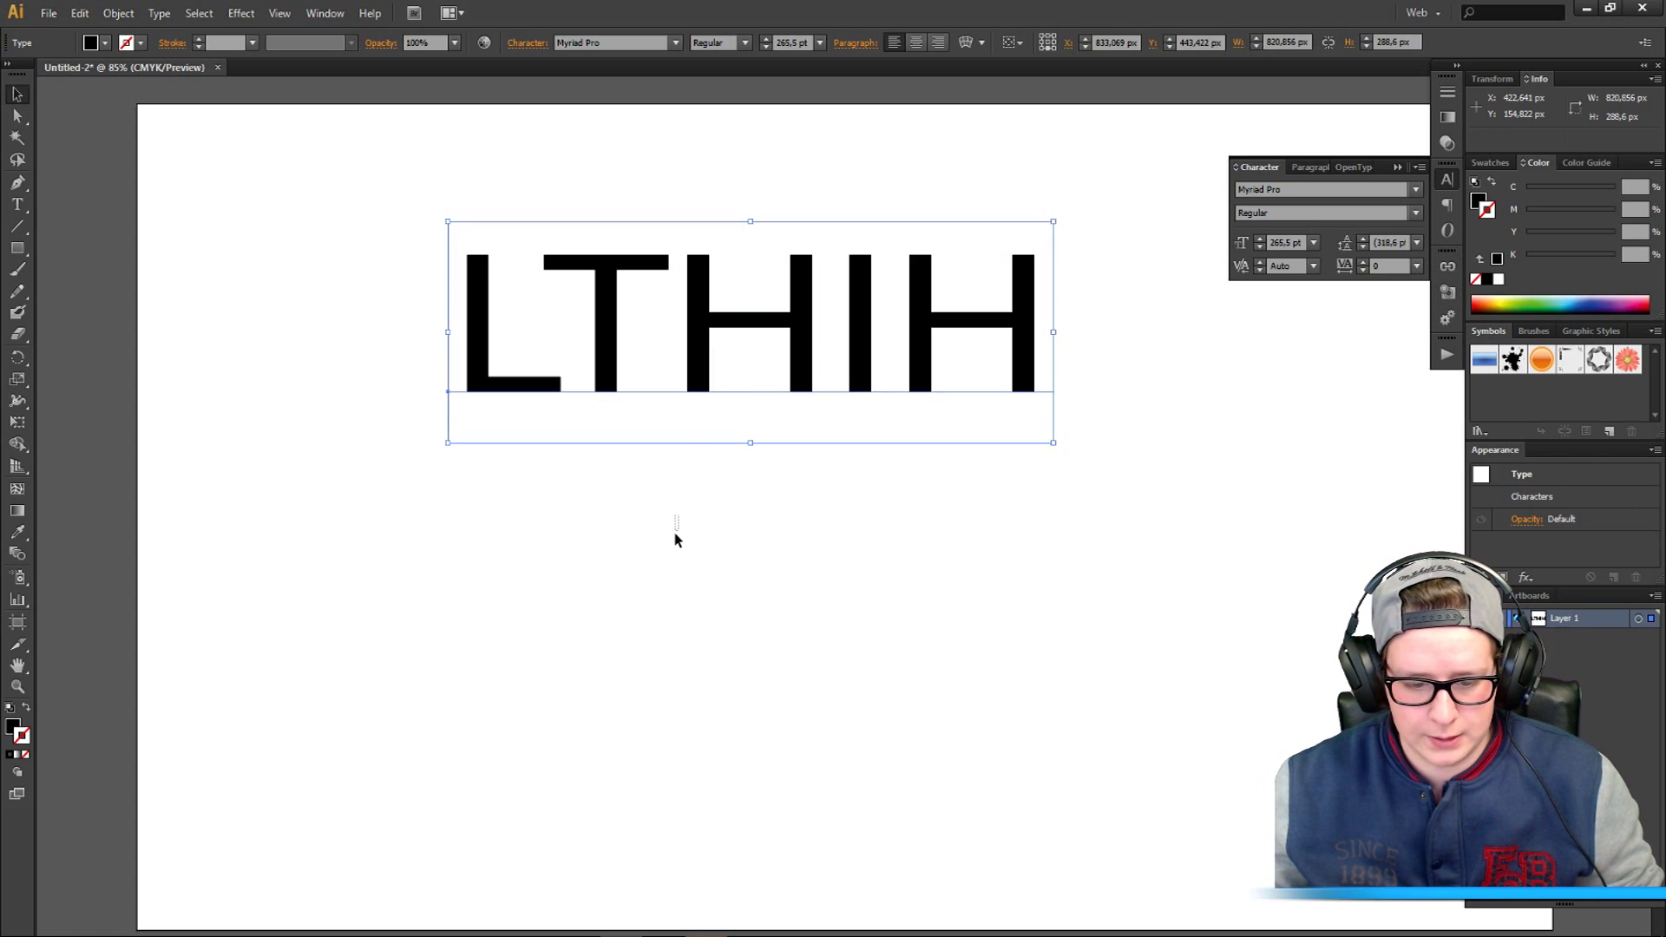
- Move the LTHIH text to the artboard centre and scale it up to about 336 pt
left_click(673, 529)
left_click_drag(696, 394, 695, 583)
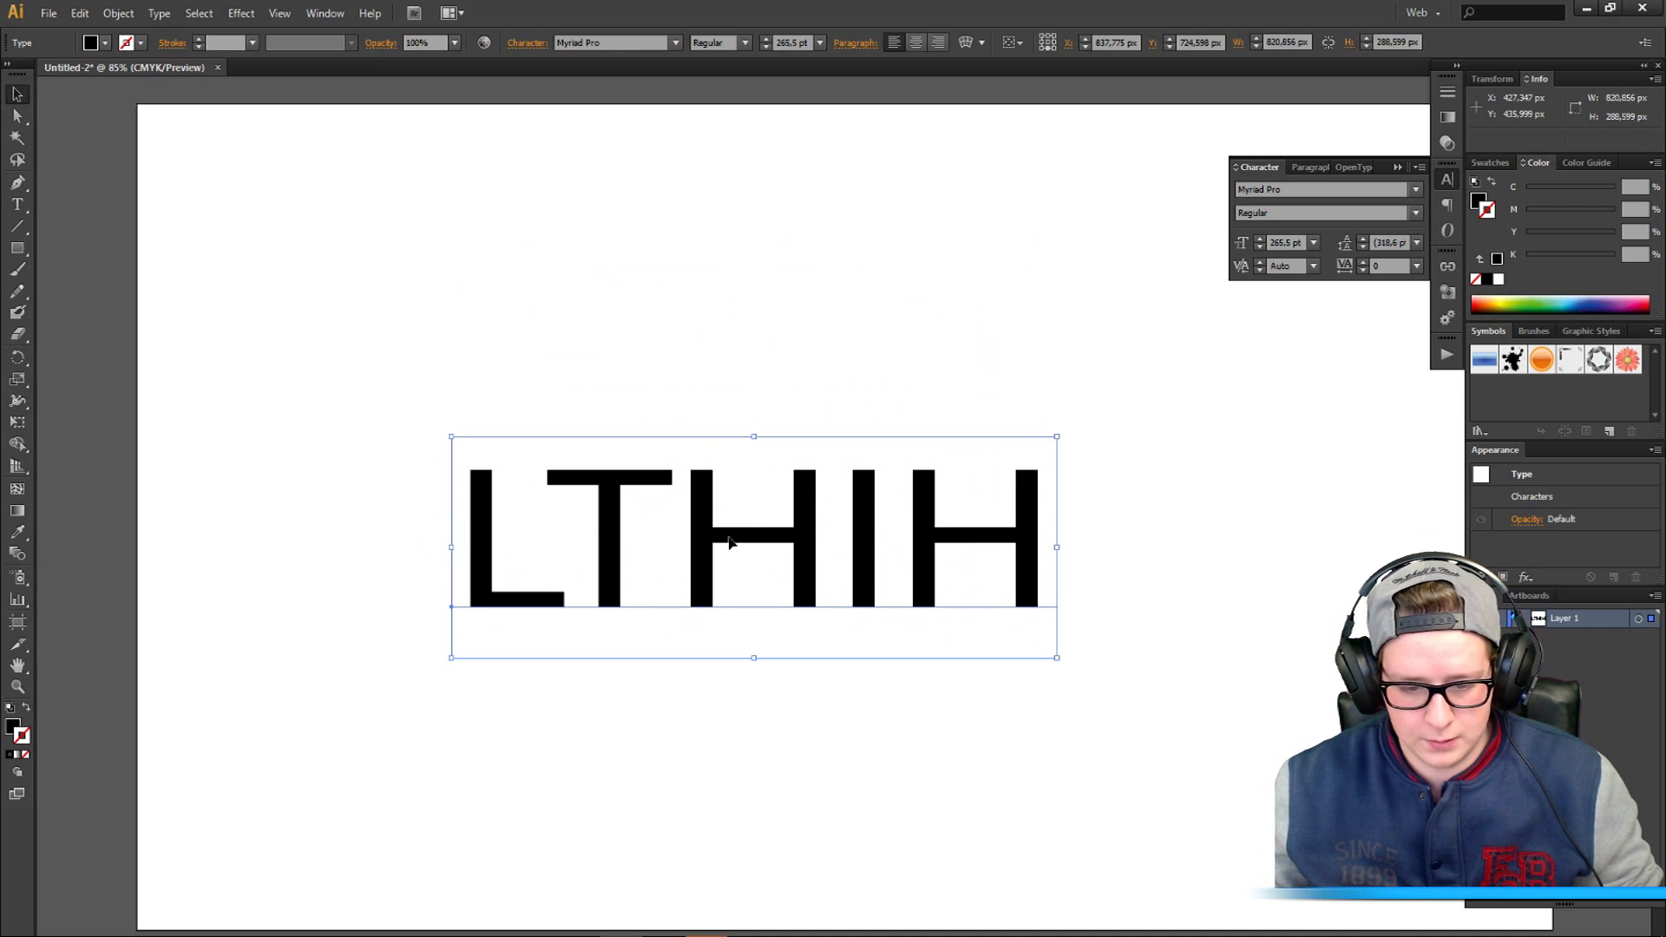
left_click(1090, 390)
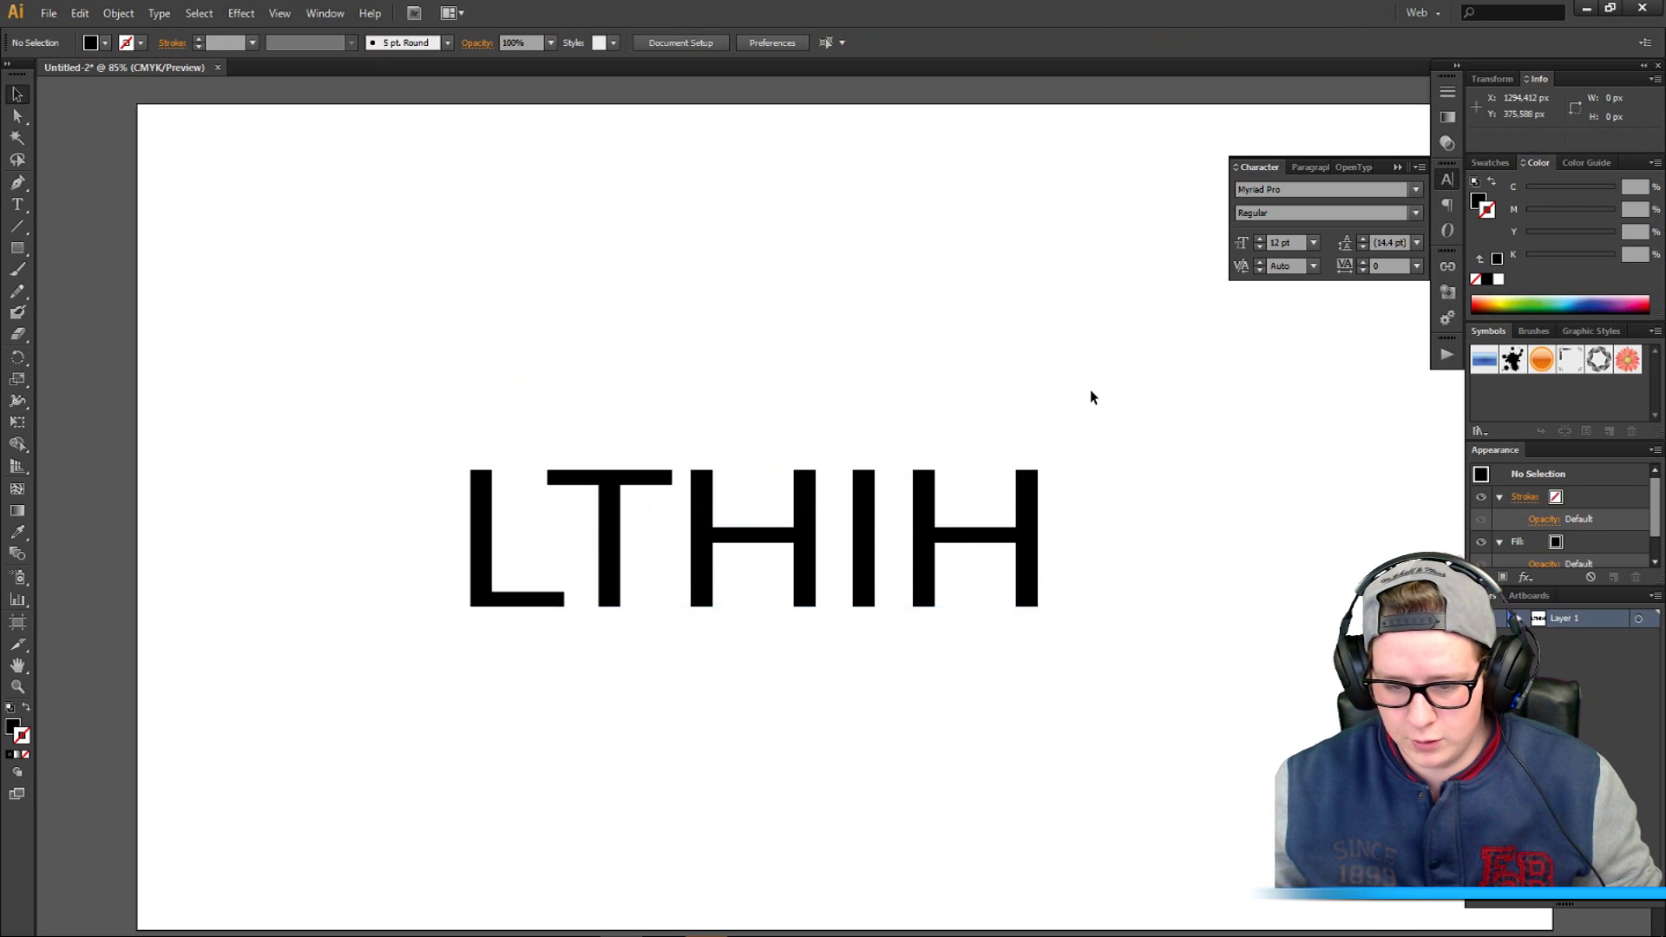
left_click(1025, 506)
left_click_drag(1058, 435, 1222, 322)
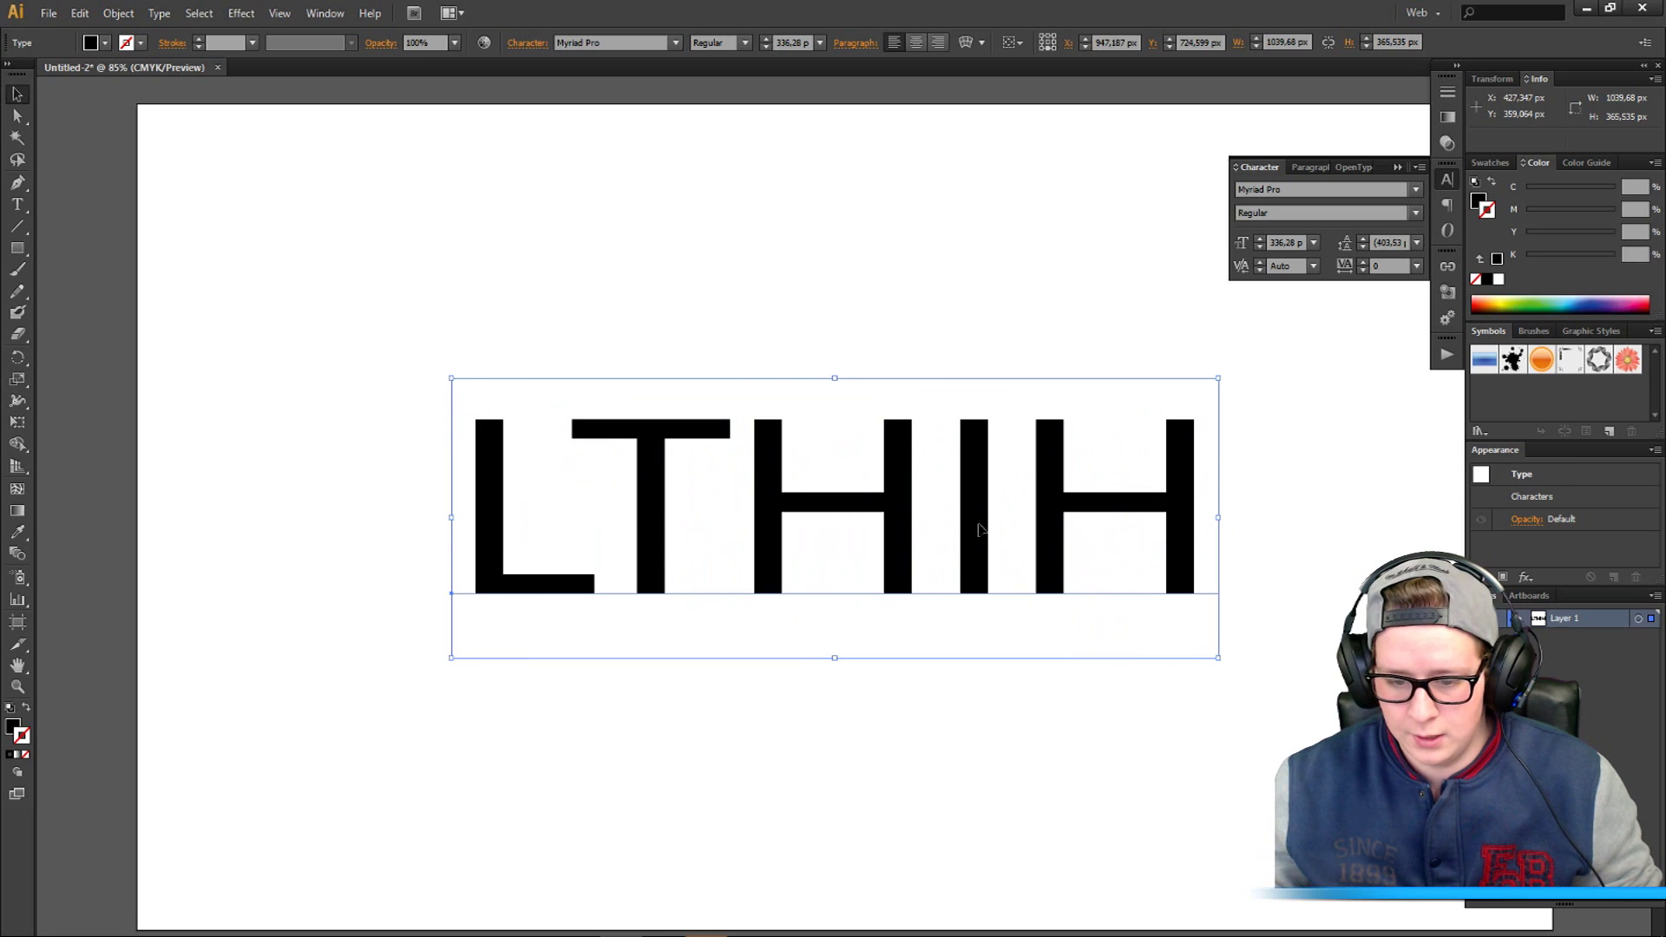
left_click_drag(1055, 515, 1011, 520)
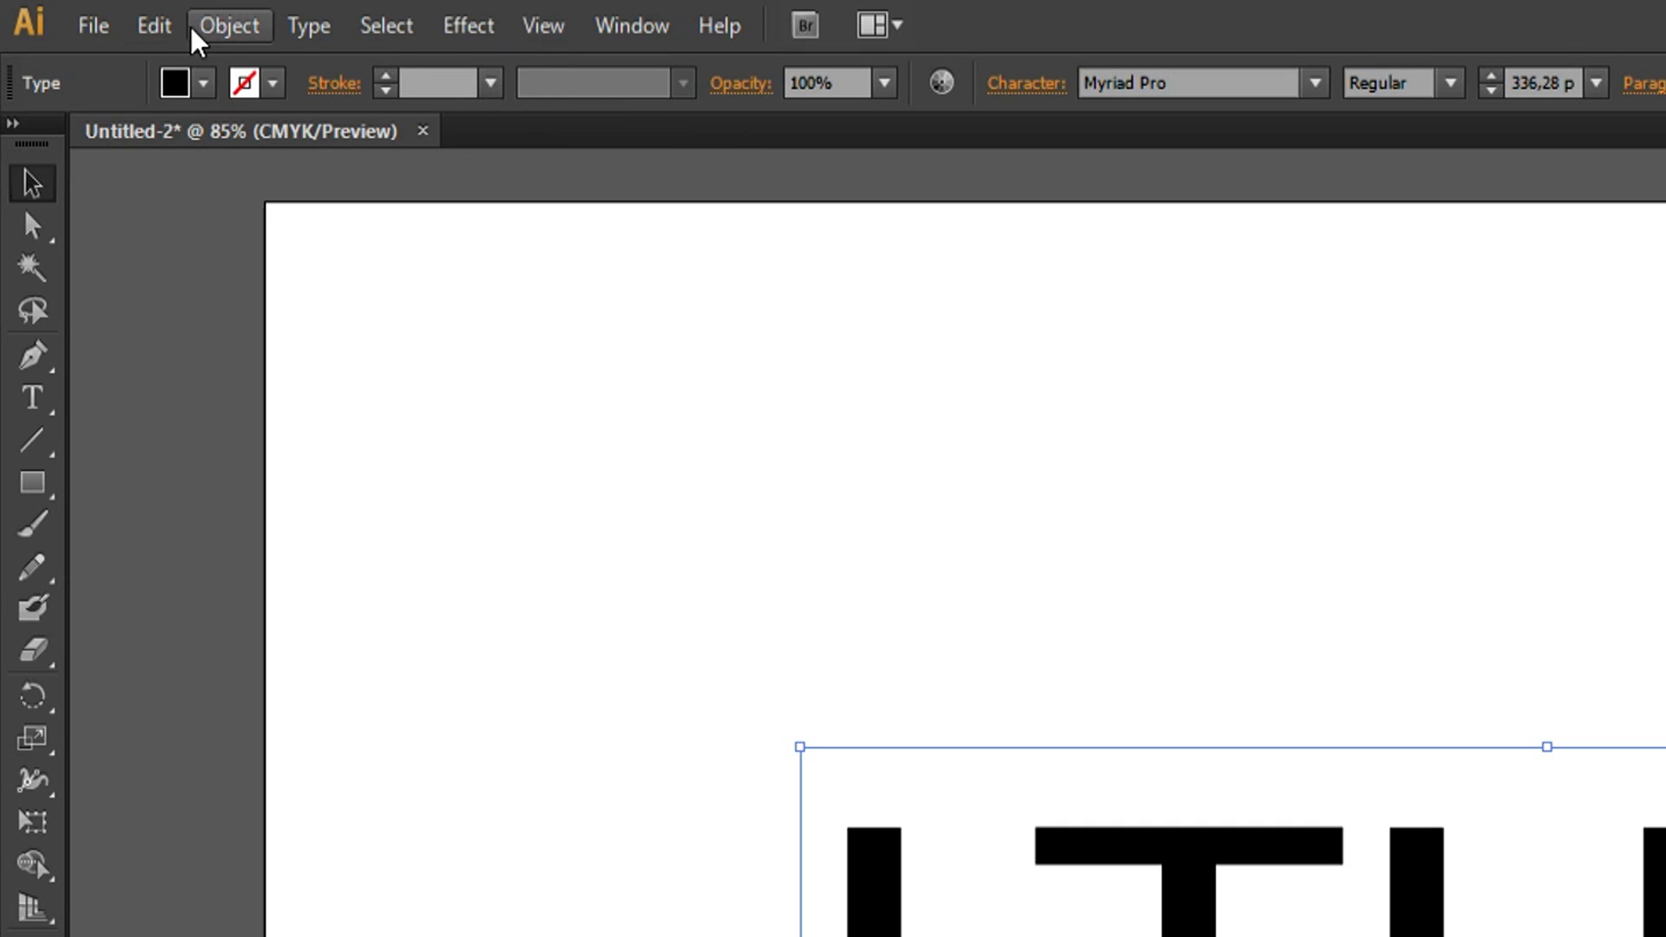
- Expand the LTHIH text into outlined paths with Object > Expand
left_click(119, 14)
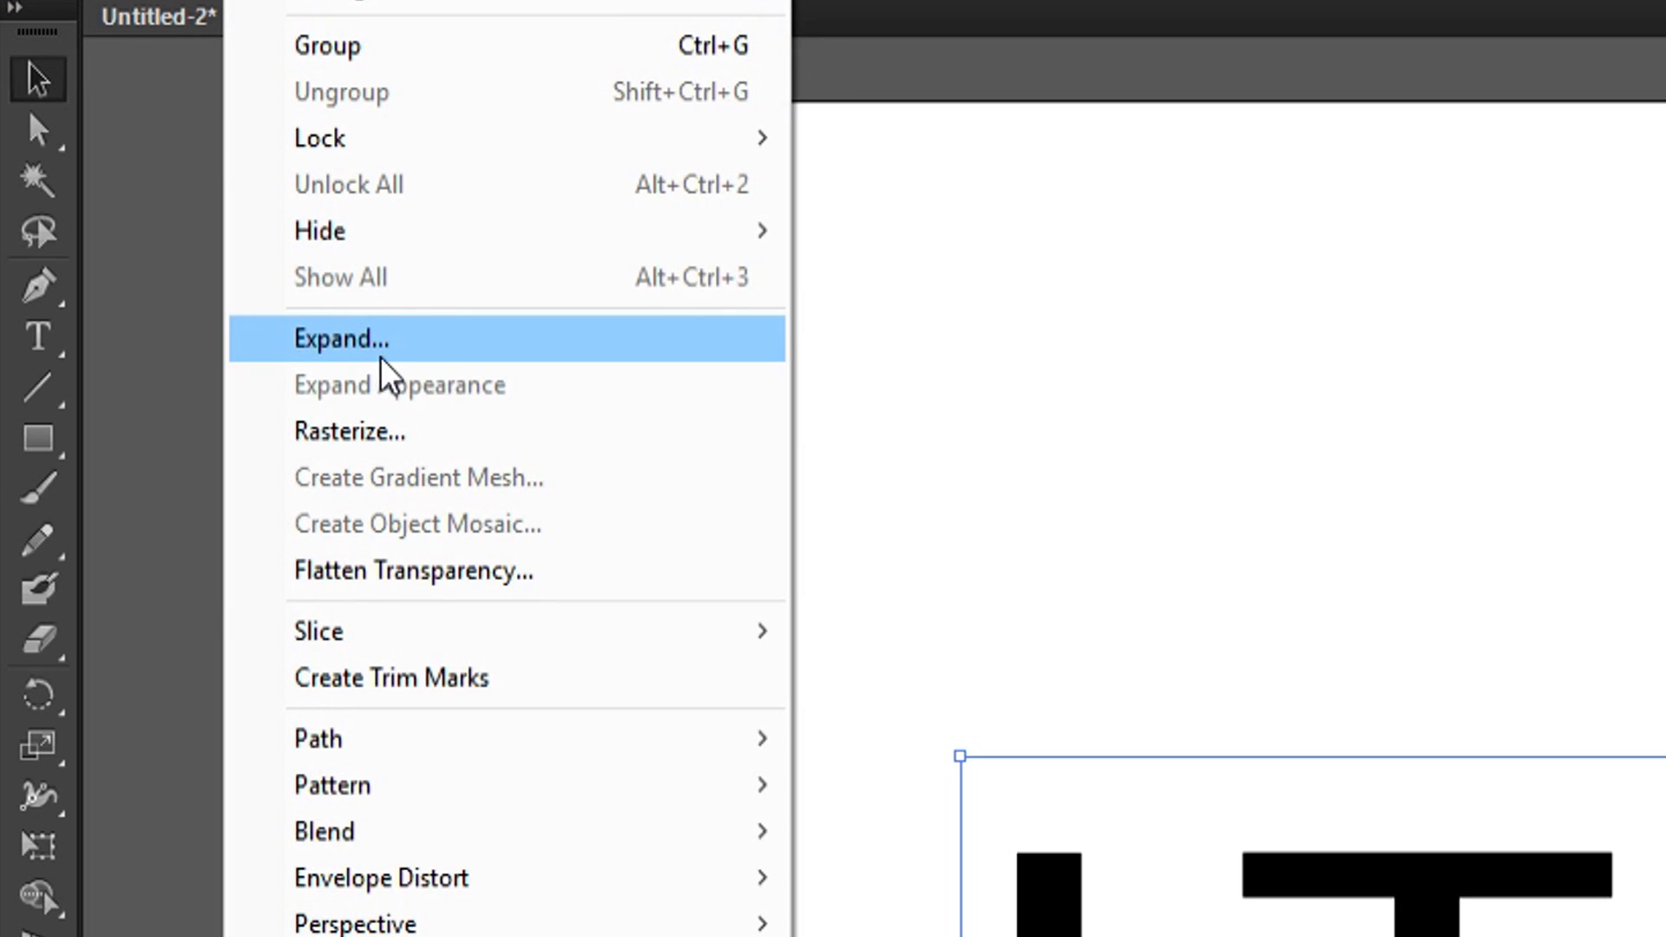
left_click(243, 304)
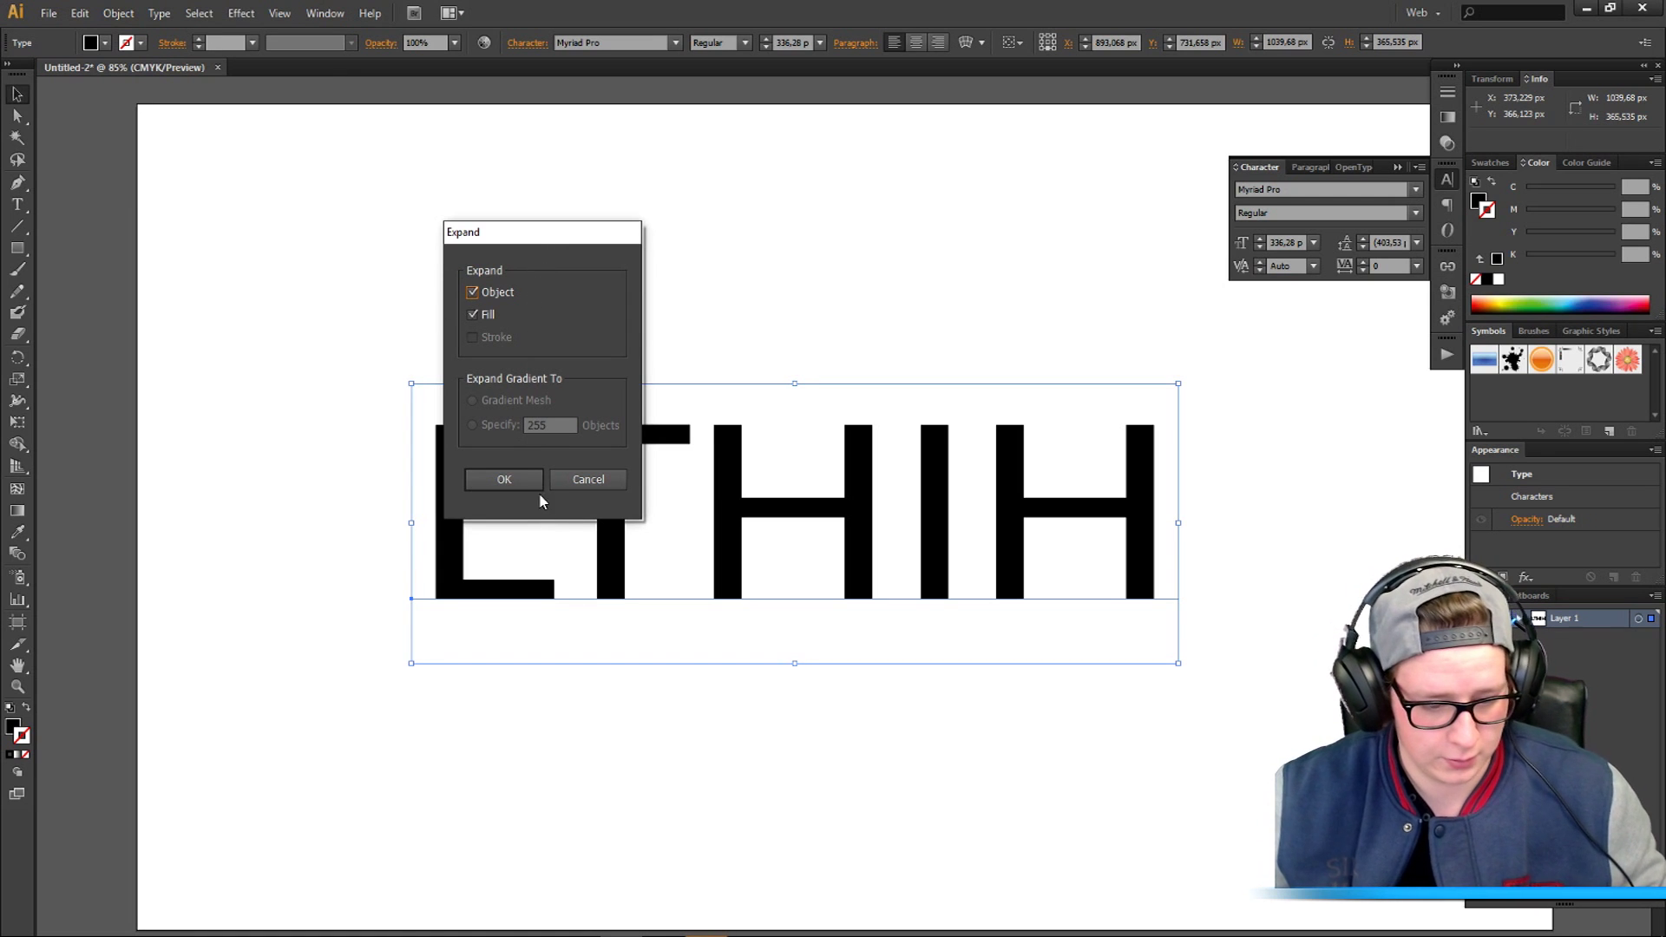
left_click(505, 480)
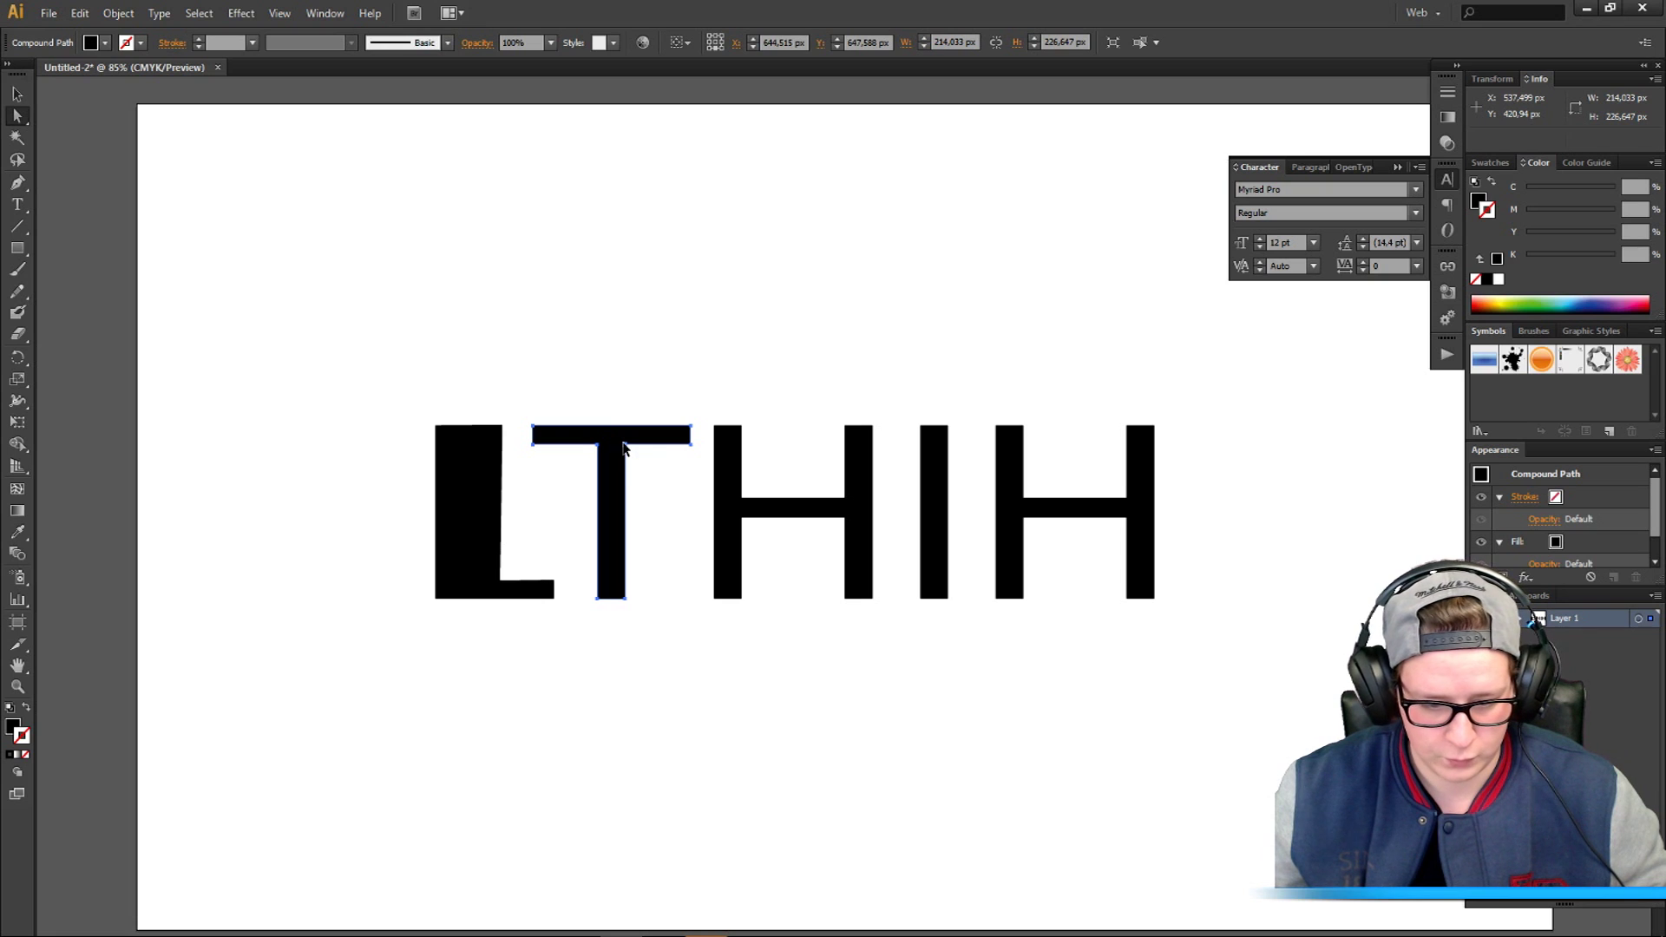
- Pull the inner corners of the T's crossbar down into a funnel shape
left_click_drag(910, 395, 920, 536)
left_click_drag(629, 503, 624, 451)
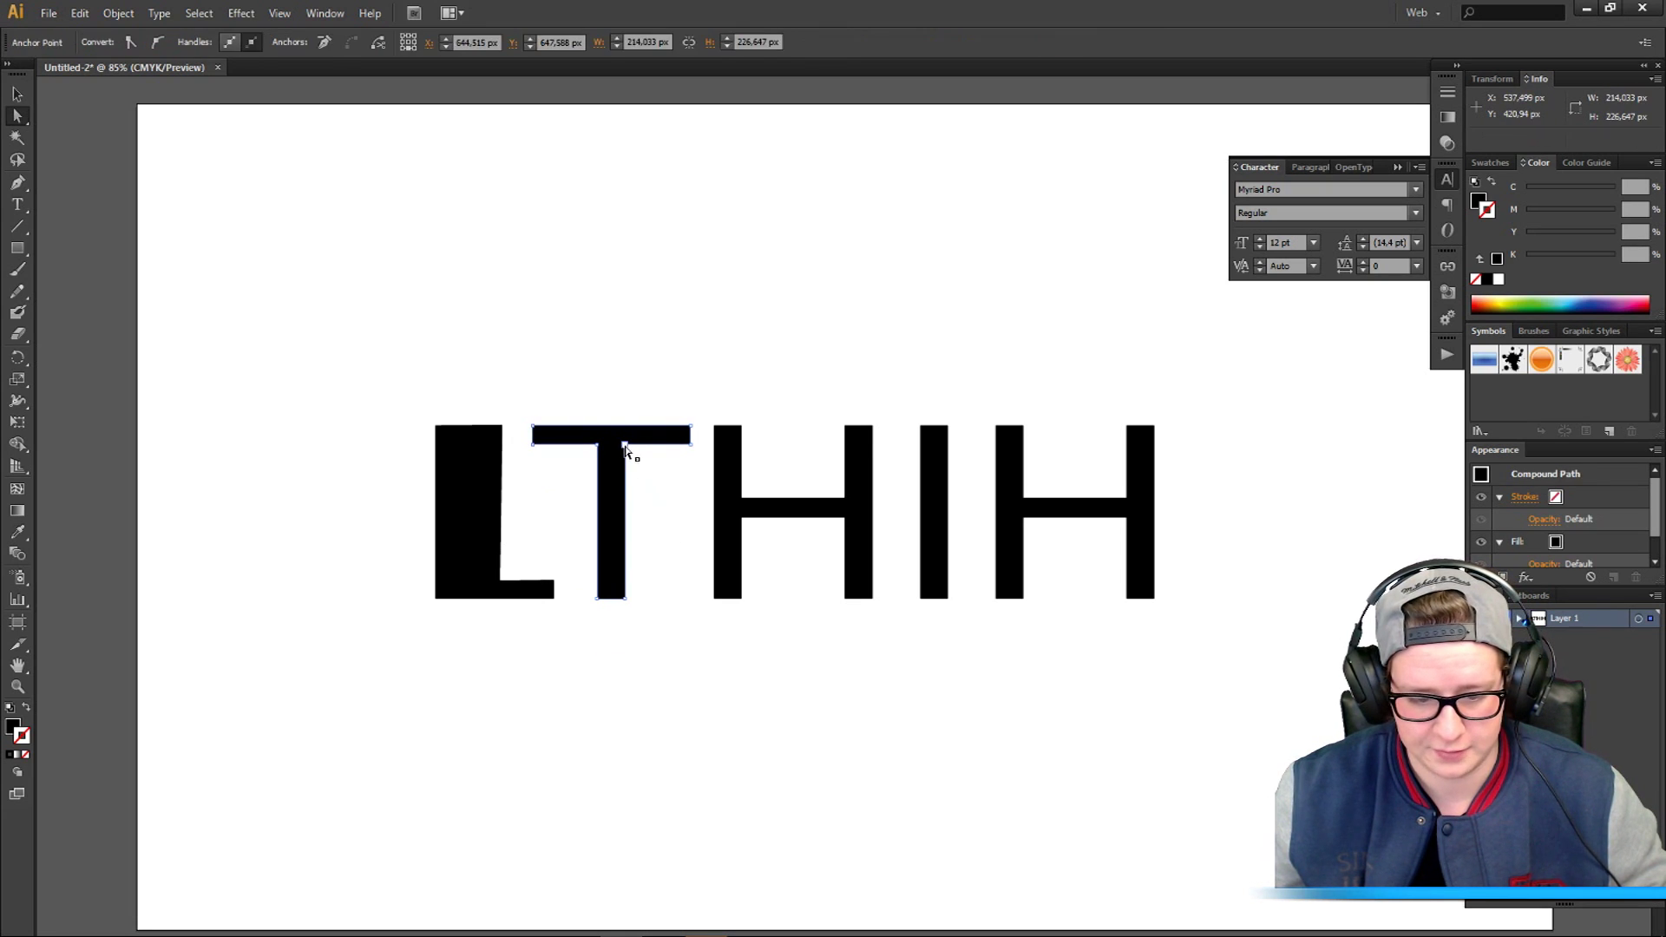
left_click_drag(625, 447, 627, 478)
left_click(684, 553)
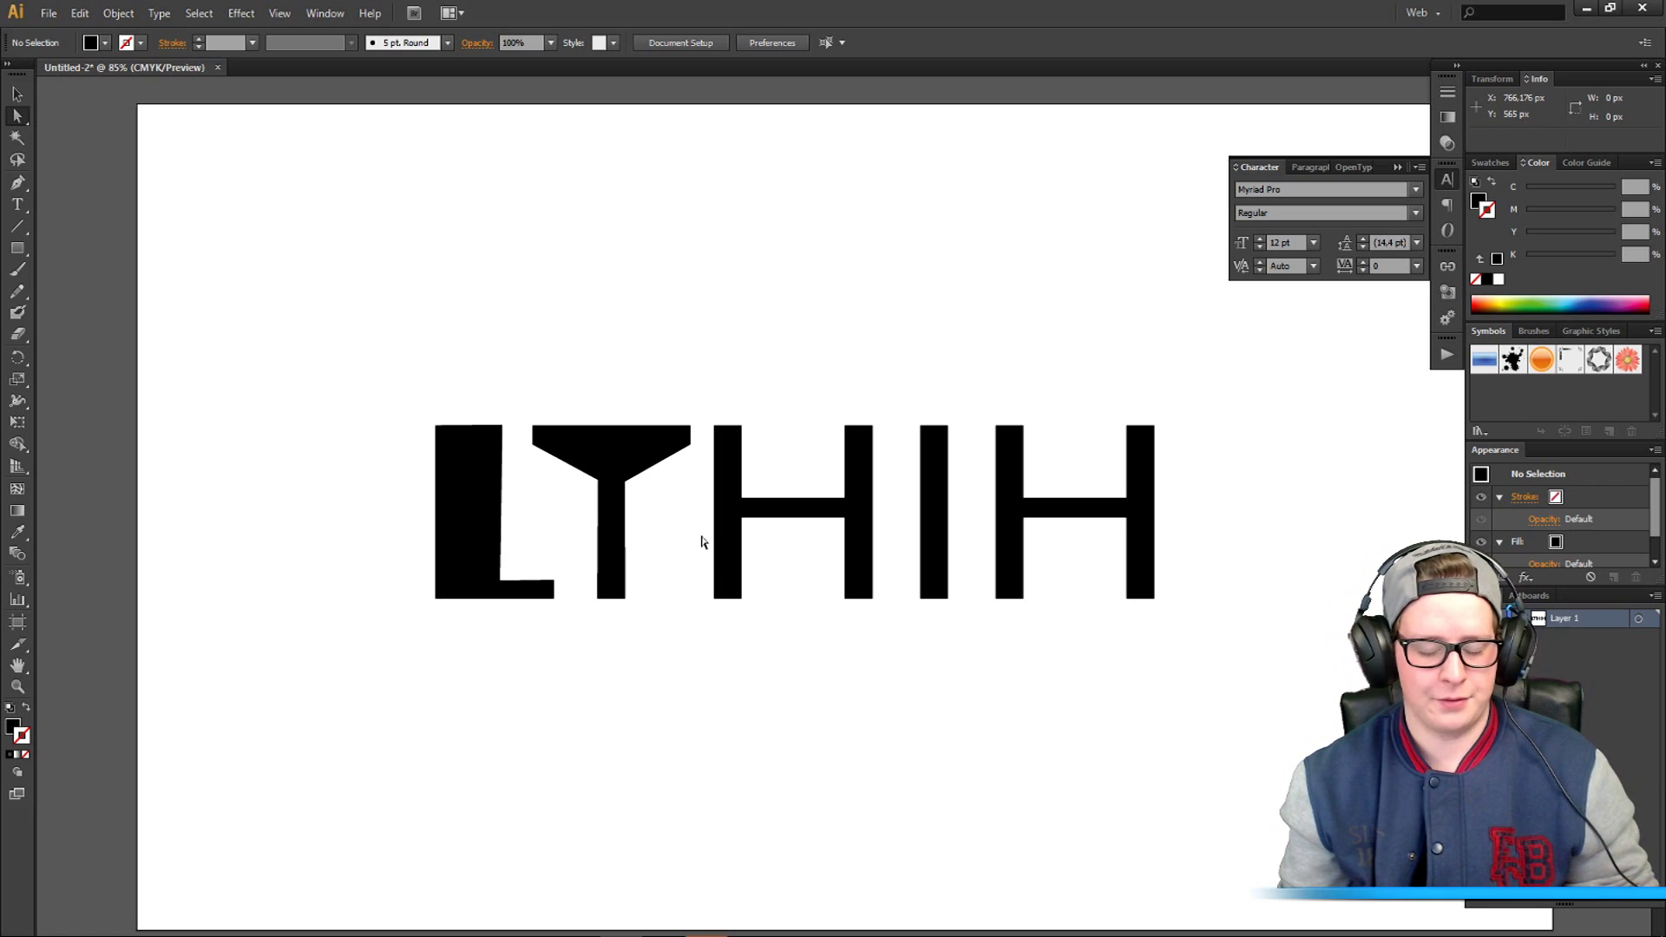
- Nudge the first H left, slant the I's top-left corner outward, then reselect the T's path
left_click(748, 511)
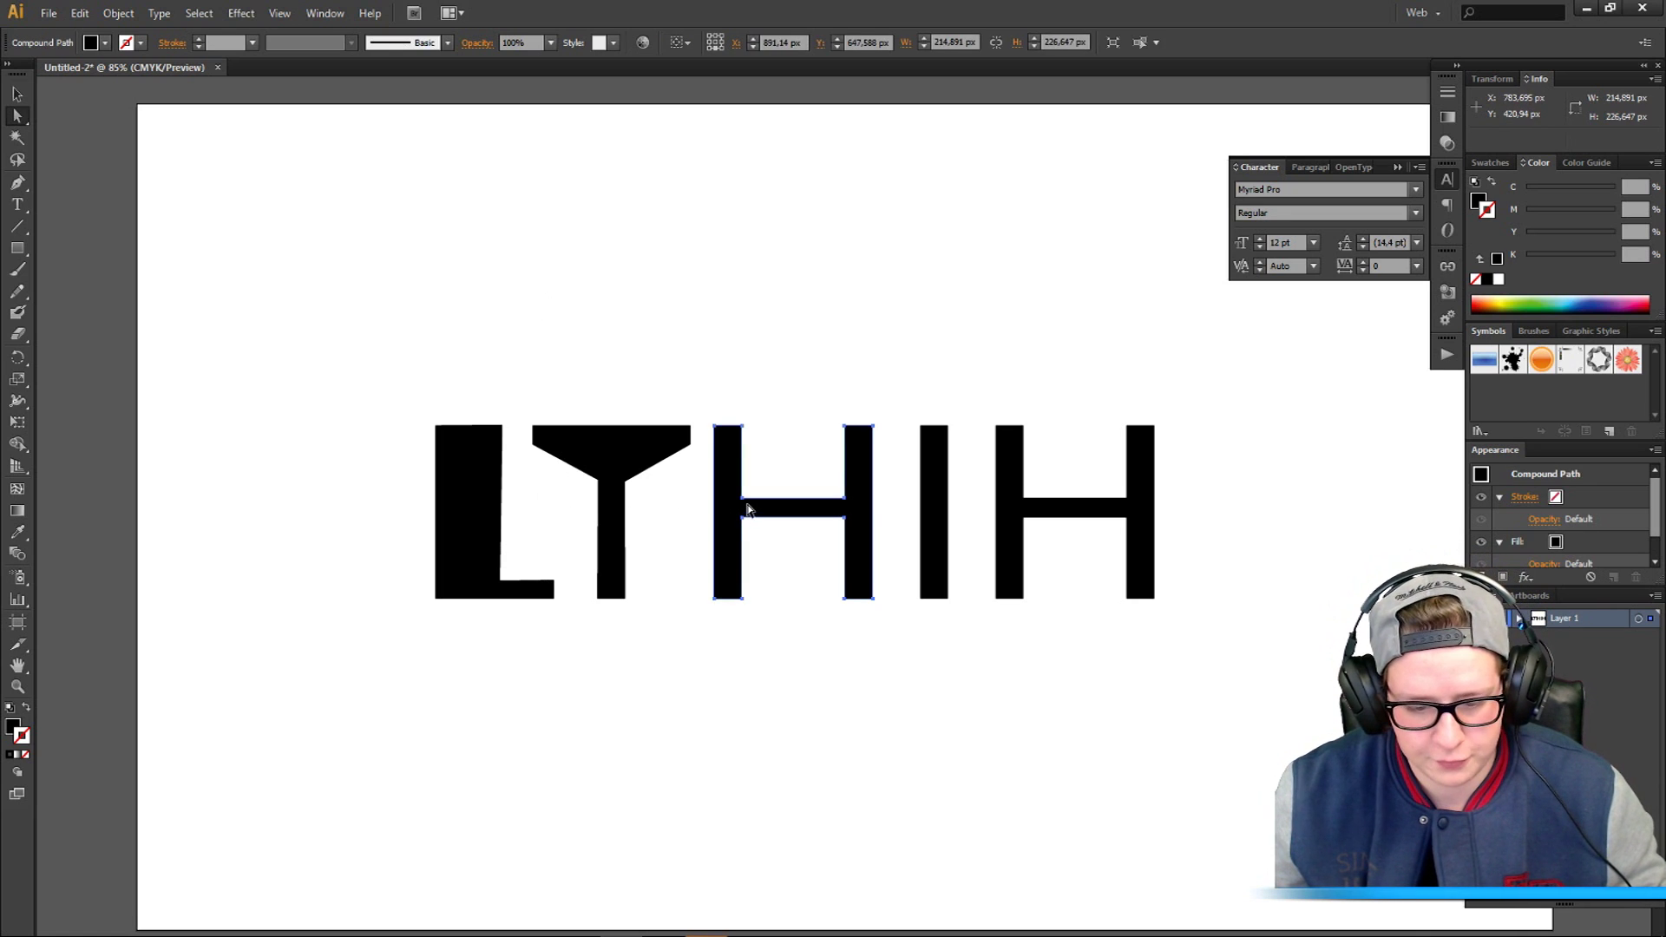
left_click_drag(741, 498, 727, 547)
left_click(935, 538)
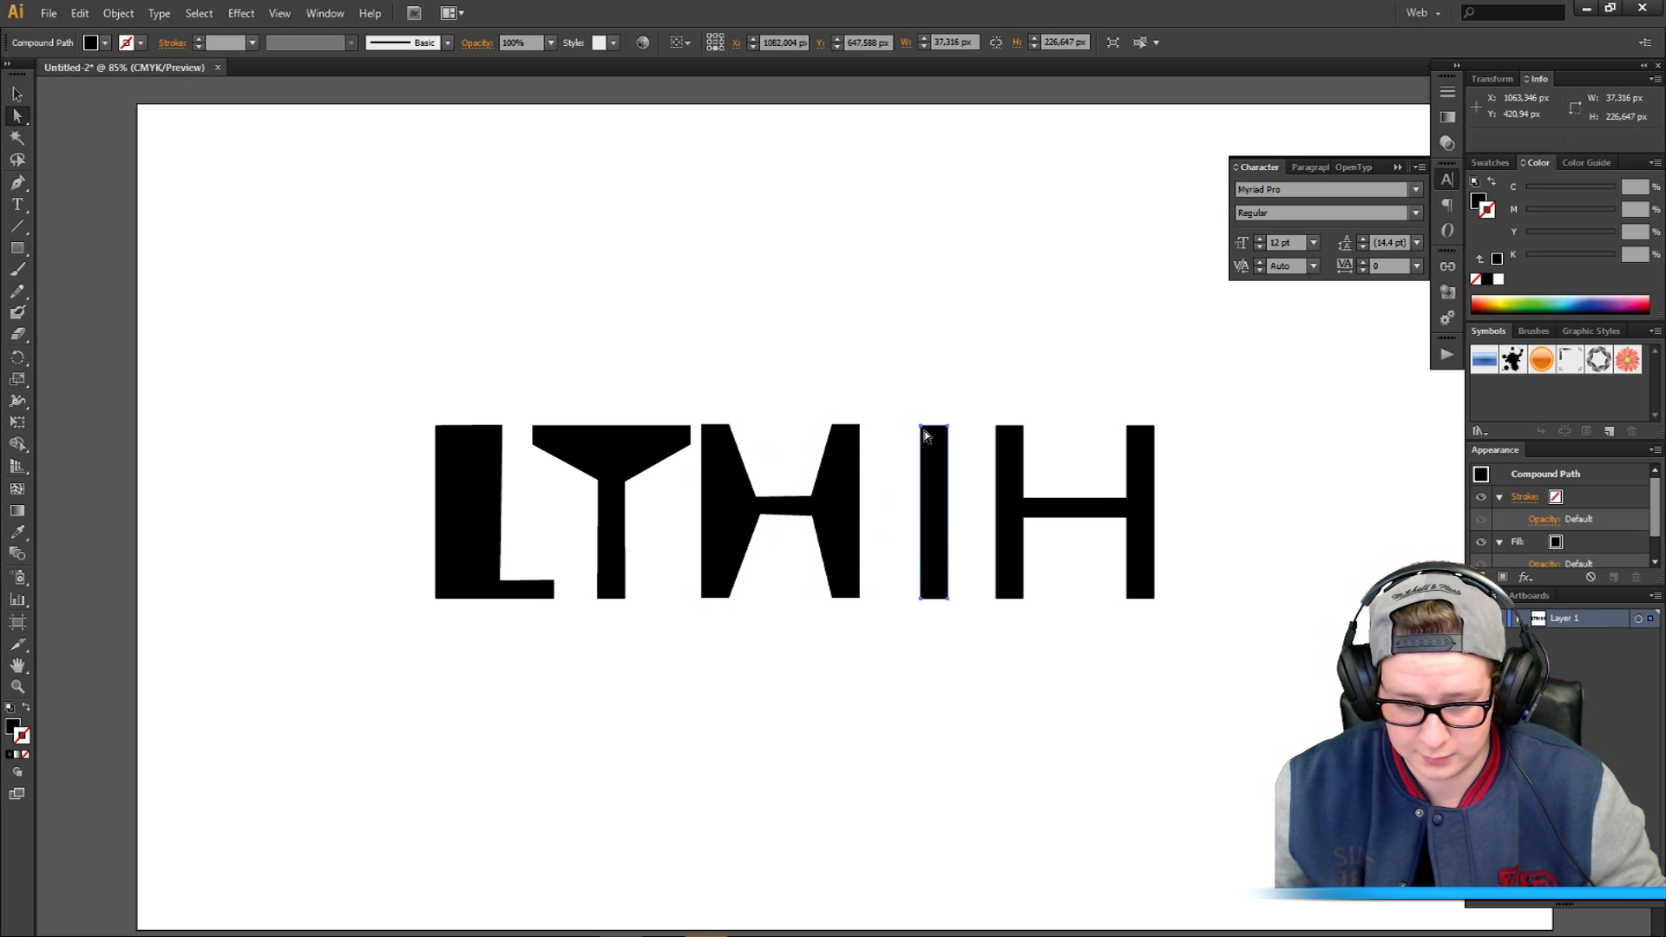
left_click_drag(921, 427, 877, 439)
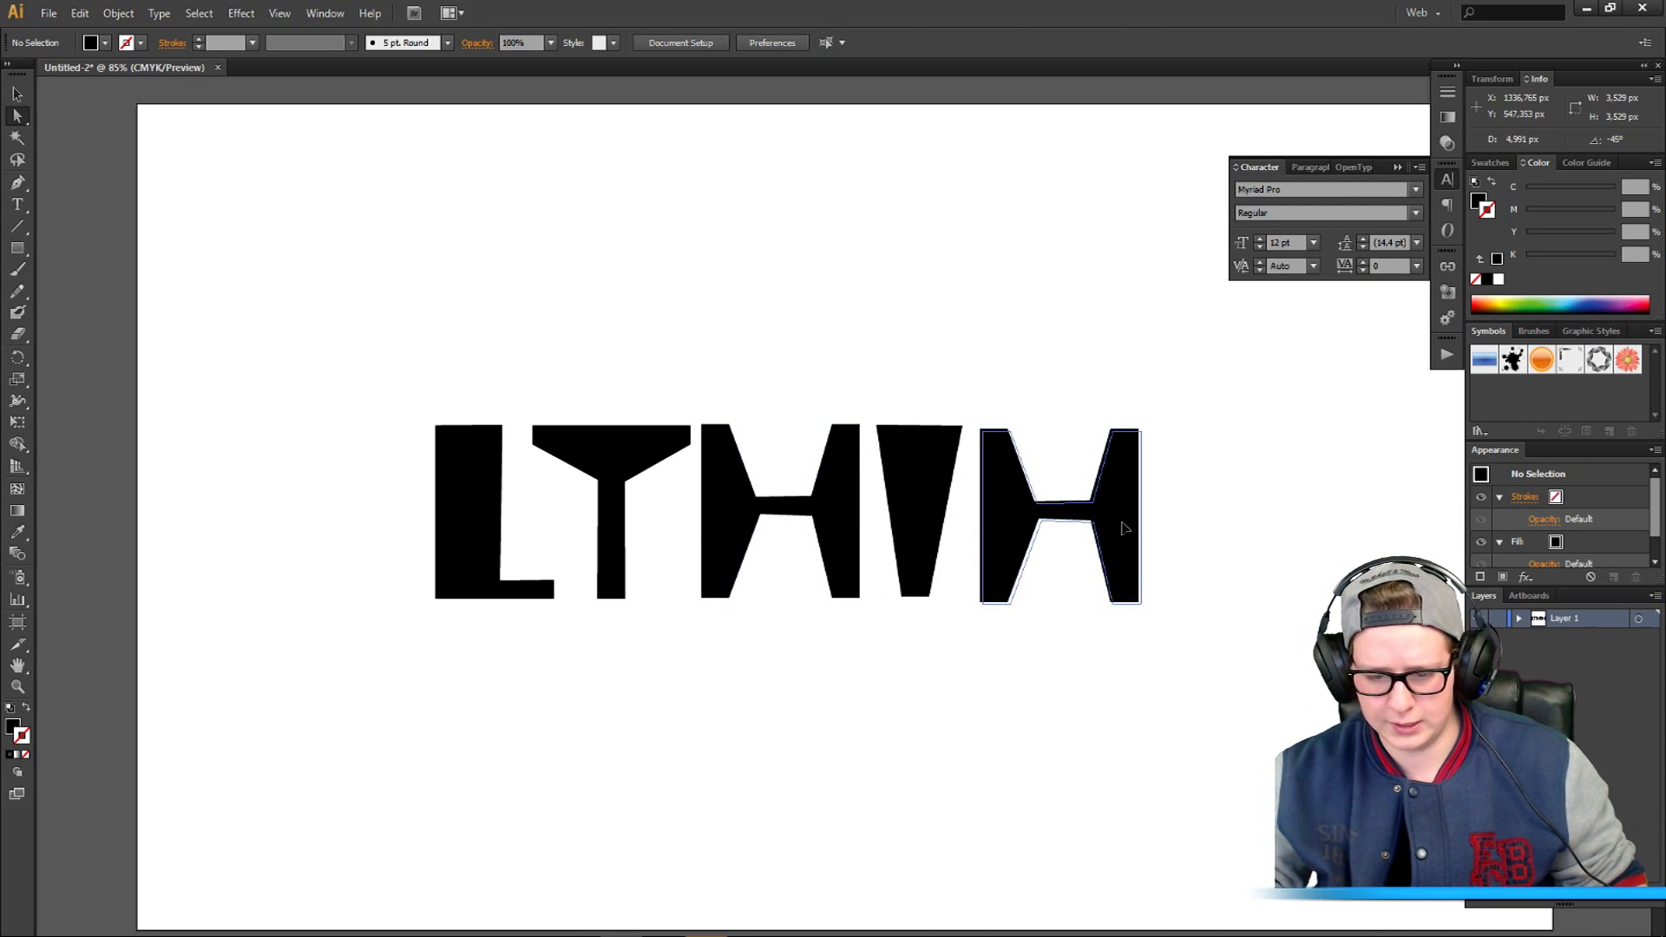
left_click(548, 533)
left_click(607, 546)
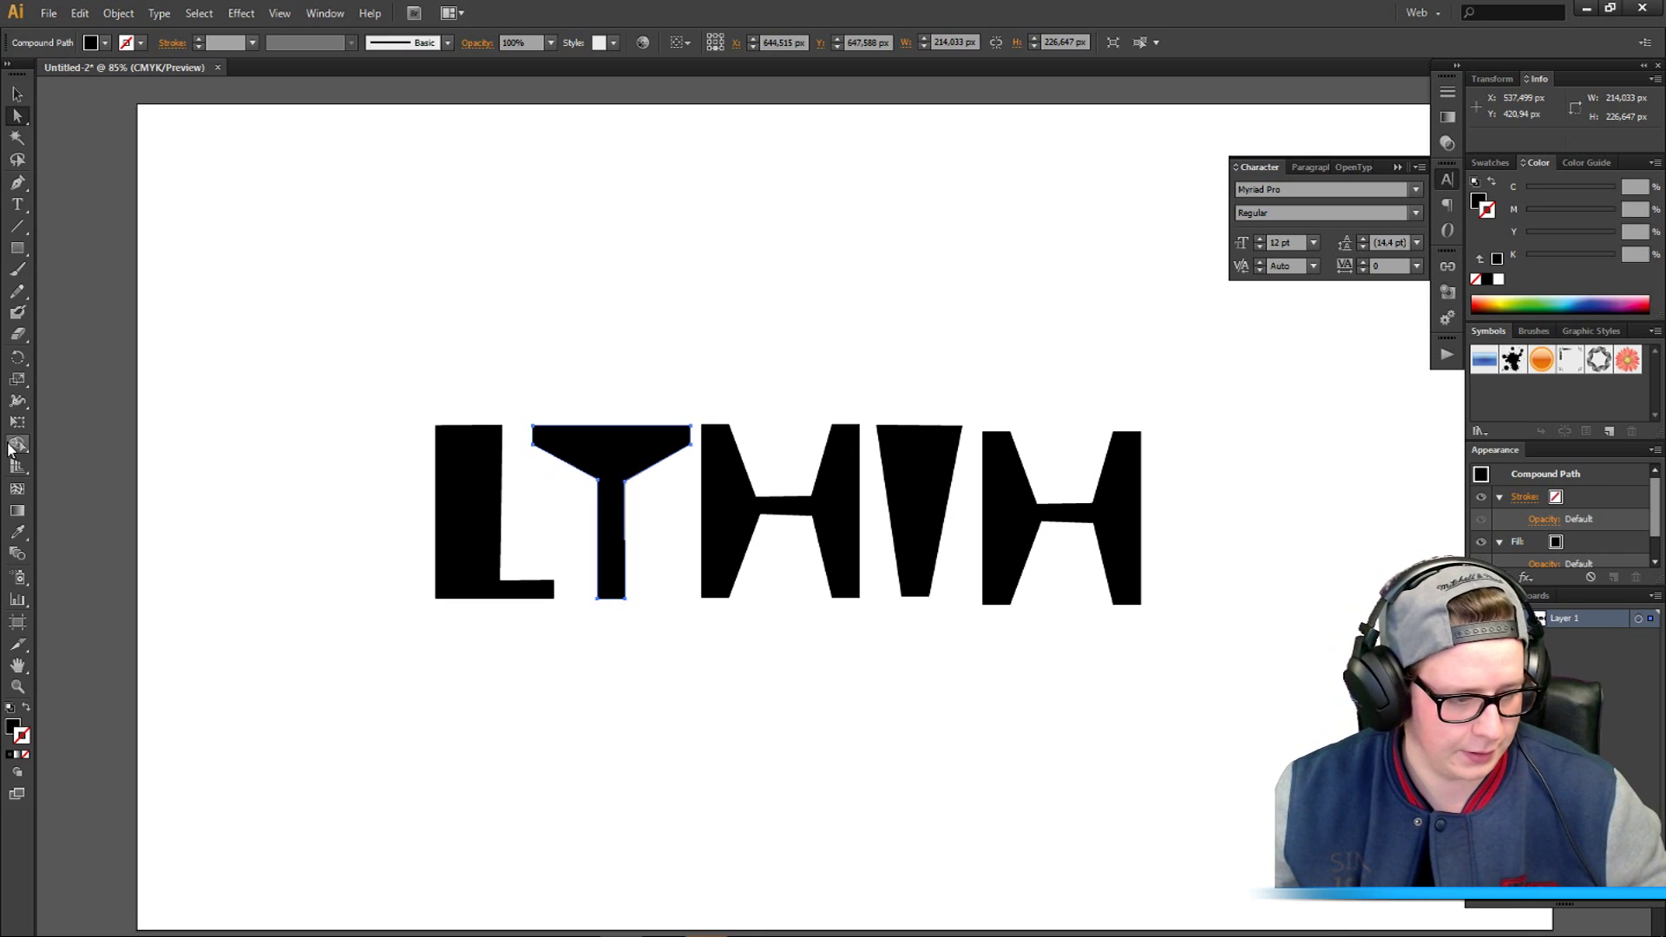
- Use the anchor point tools to flatten the T's crossbar into a shallow trapezoid
left_click(13, 189)
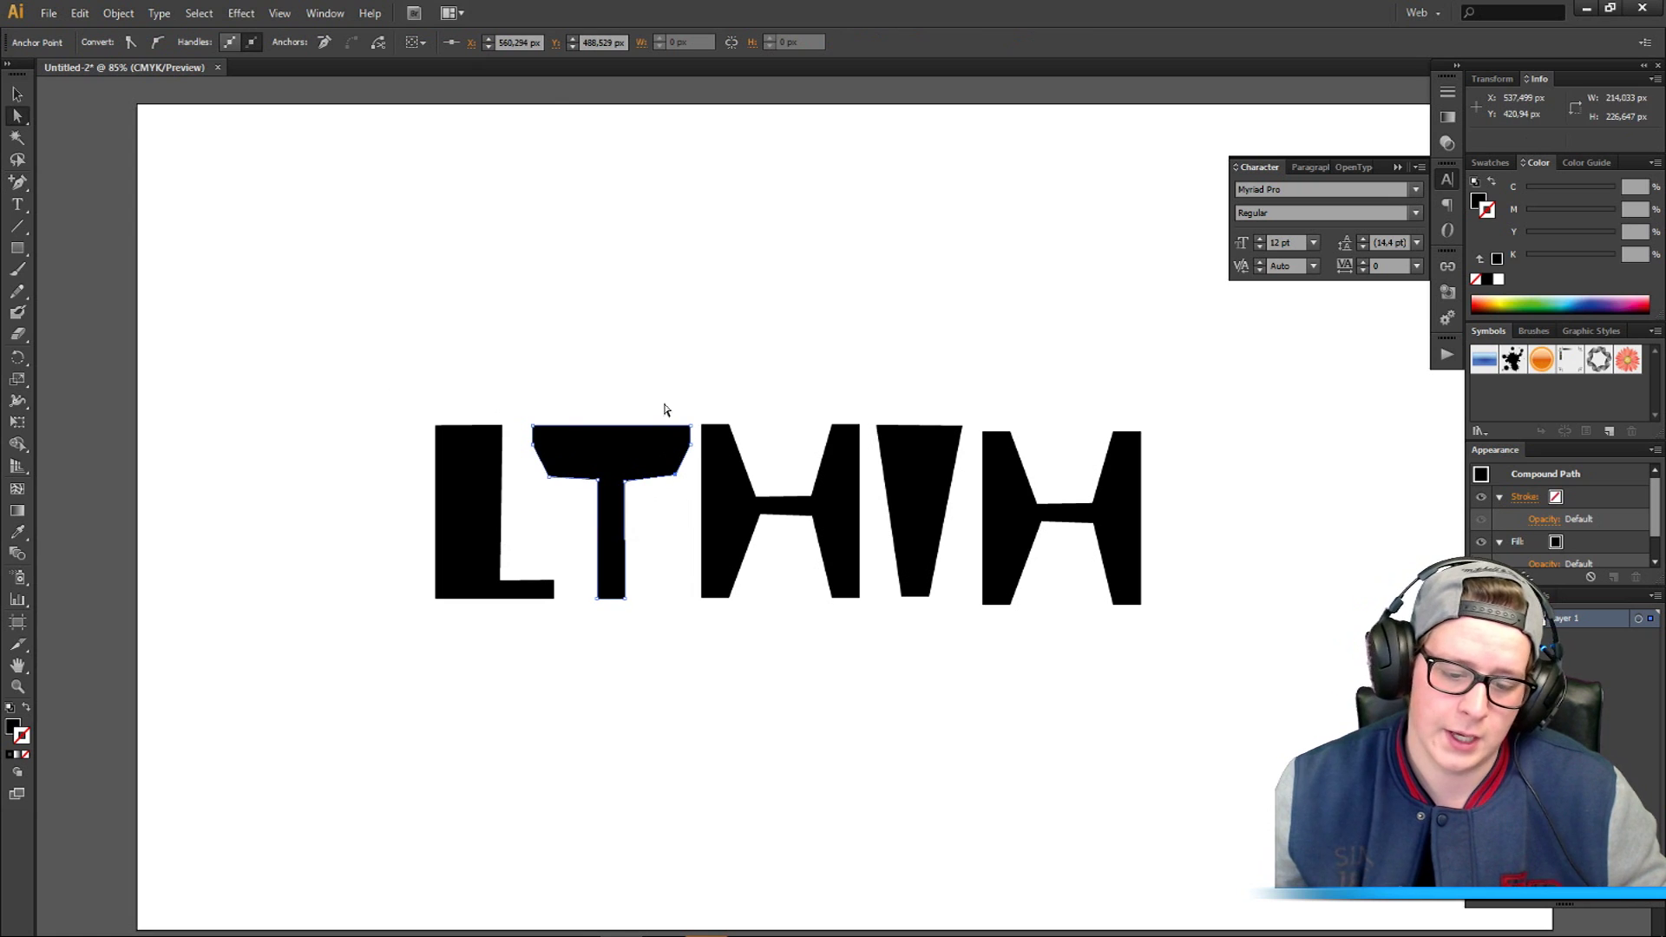
left_click(679, 356)
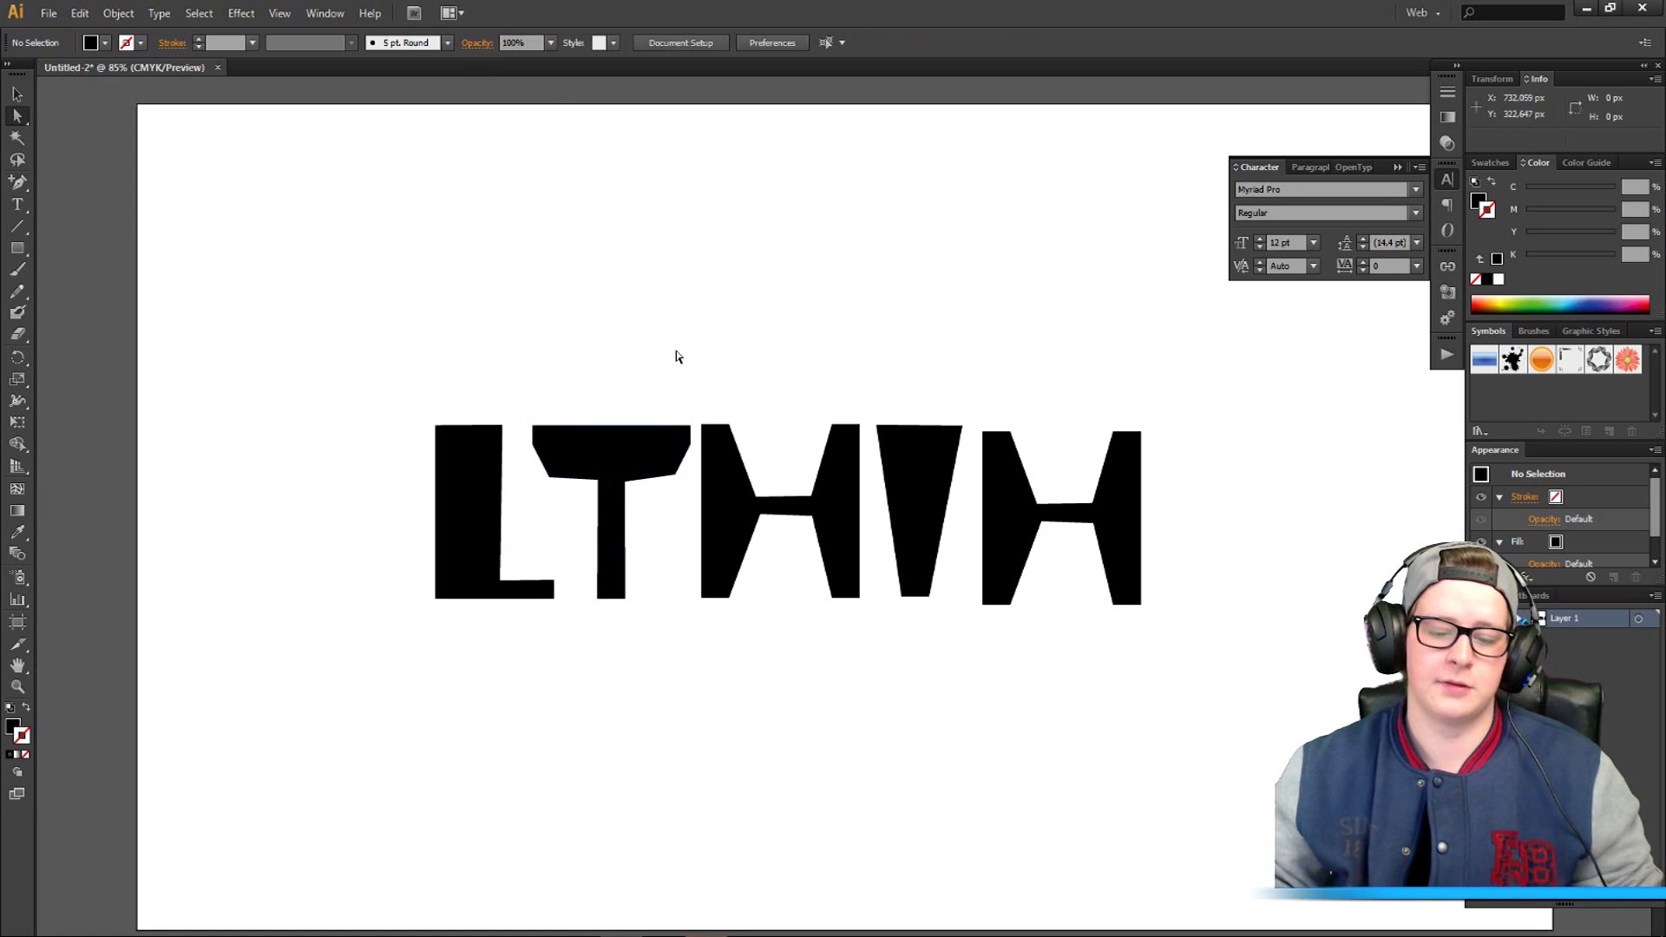